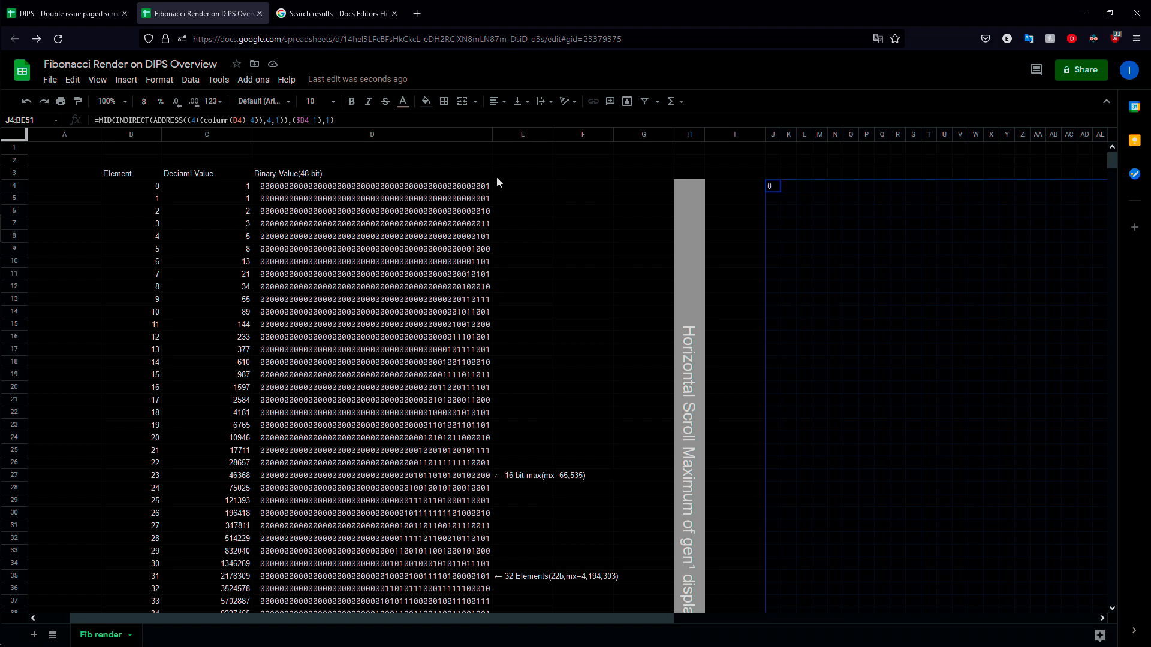
Step: Examine the BASE formulas in cells D5 and D4 of the Binary Value column
click(430, 196)
key(F2)
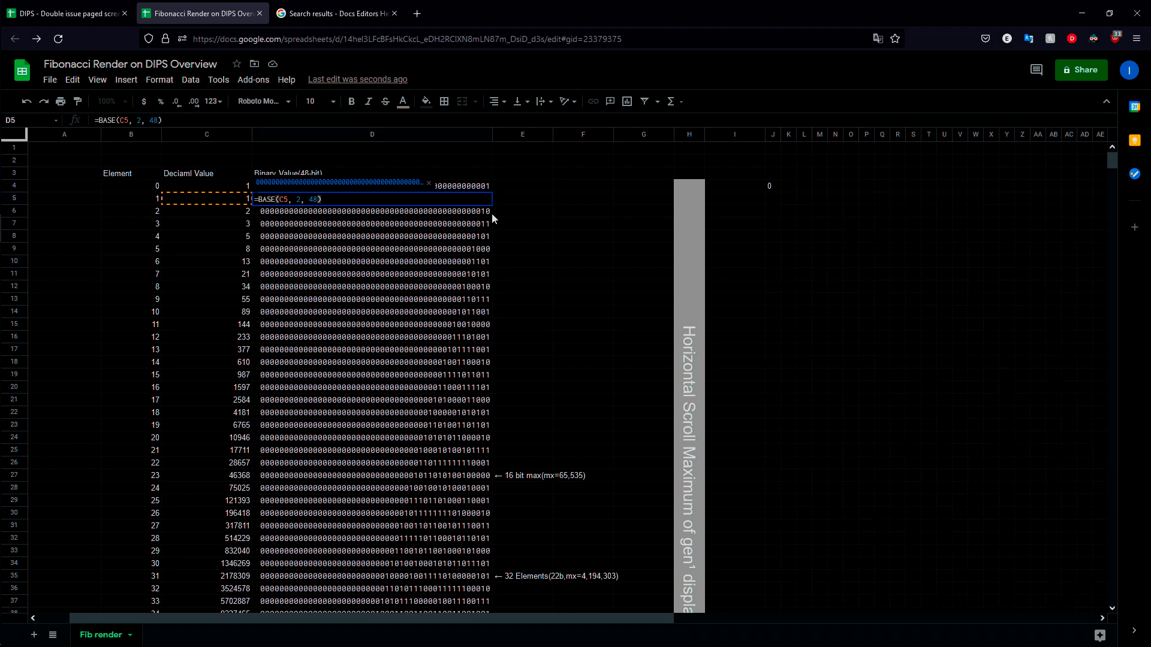
key(Escape)
click(366, 191)
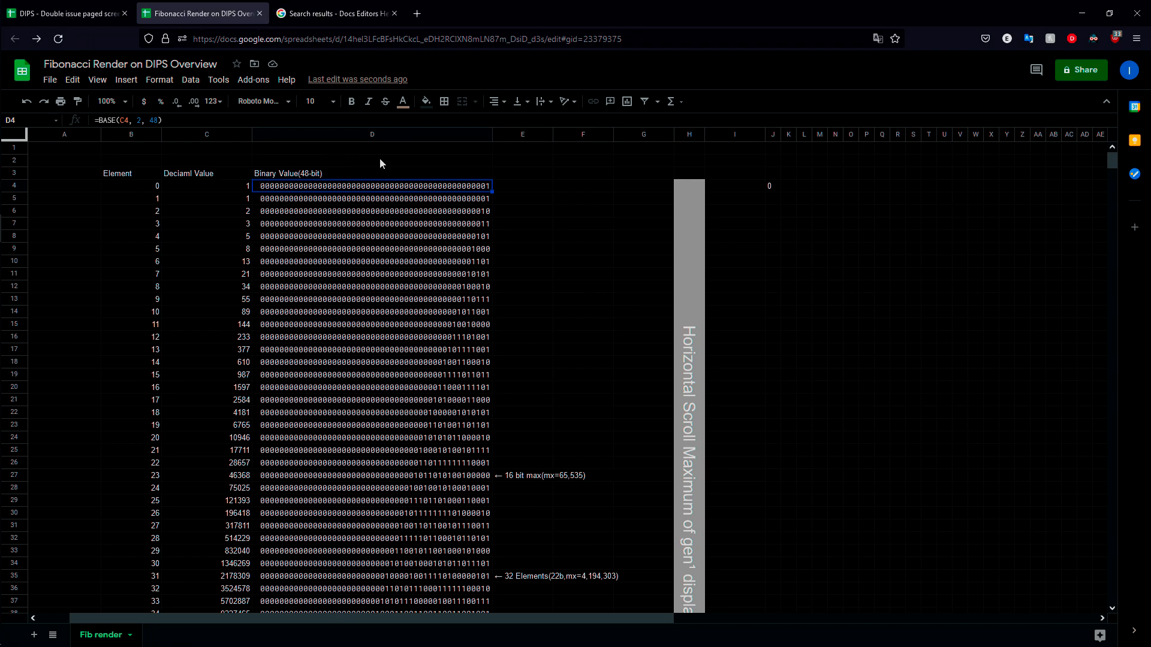
Step: Switch to the DIPS - Double issue paged screen spreadsheet to view its Packet visual sheet
click(66, 13)
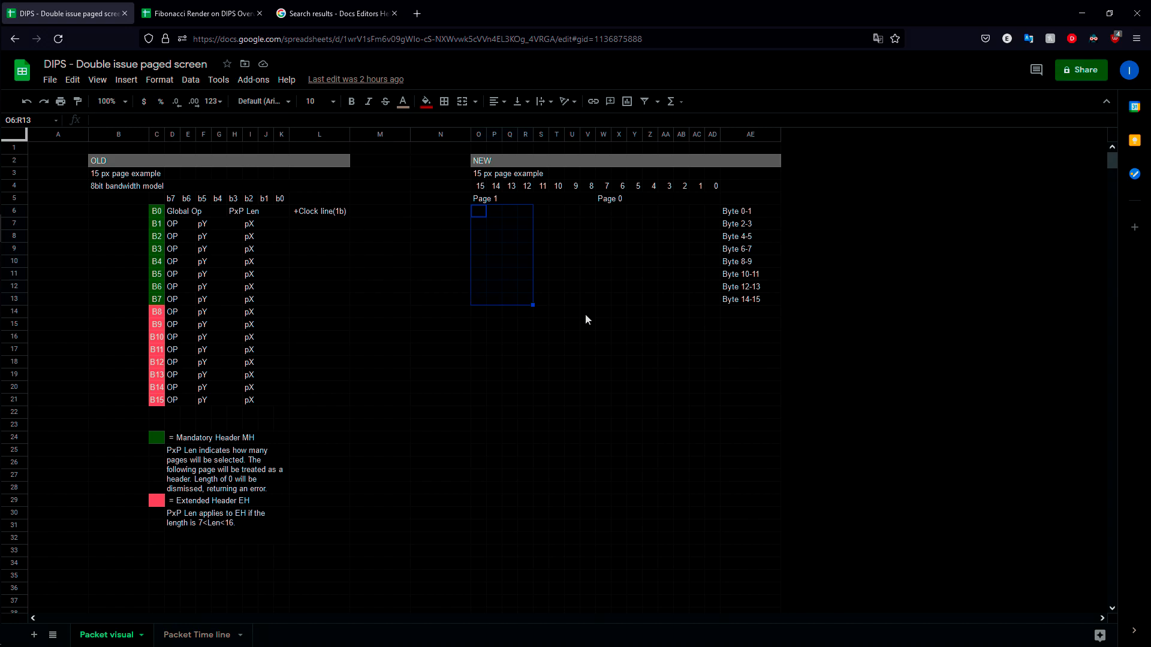
click(198, 13)
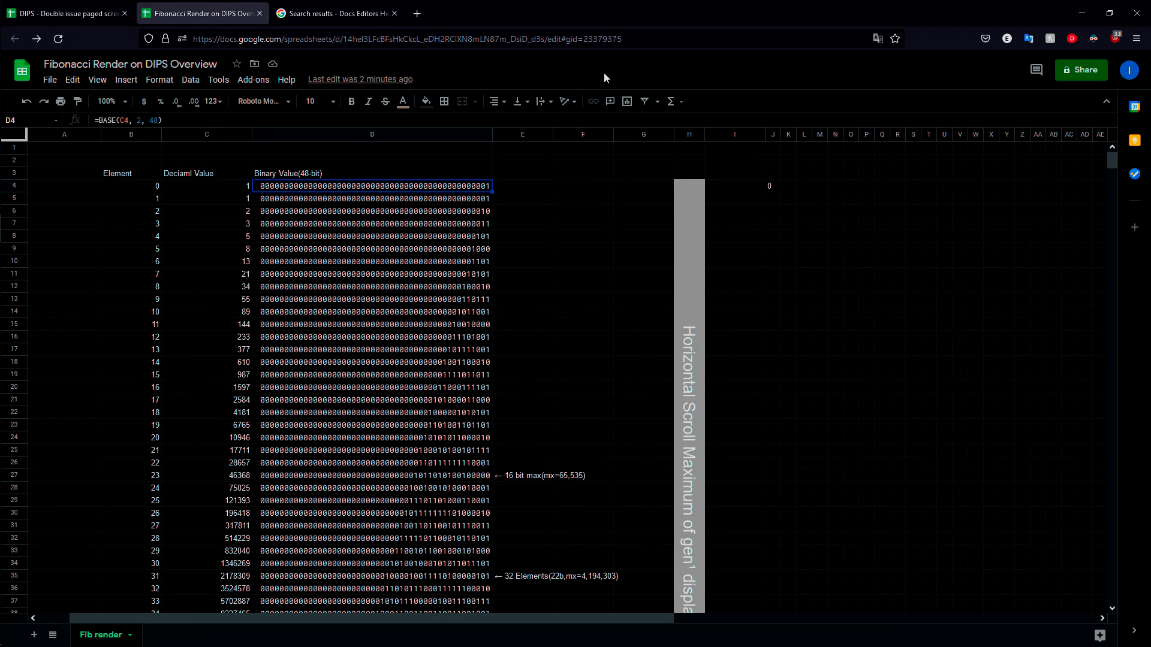
click(66, 13)
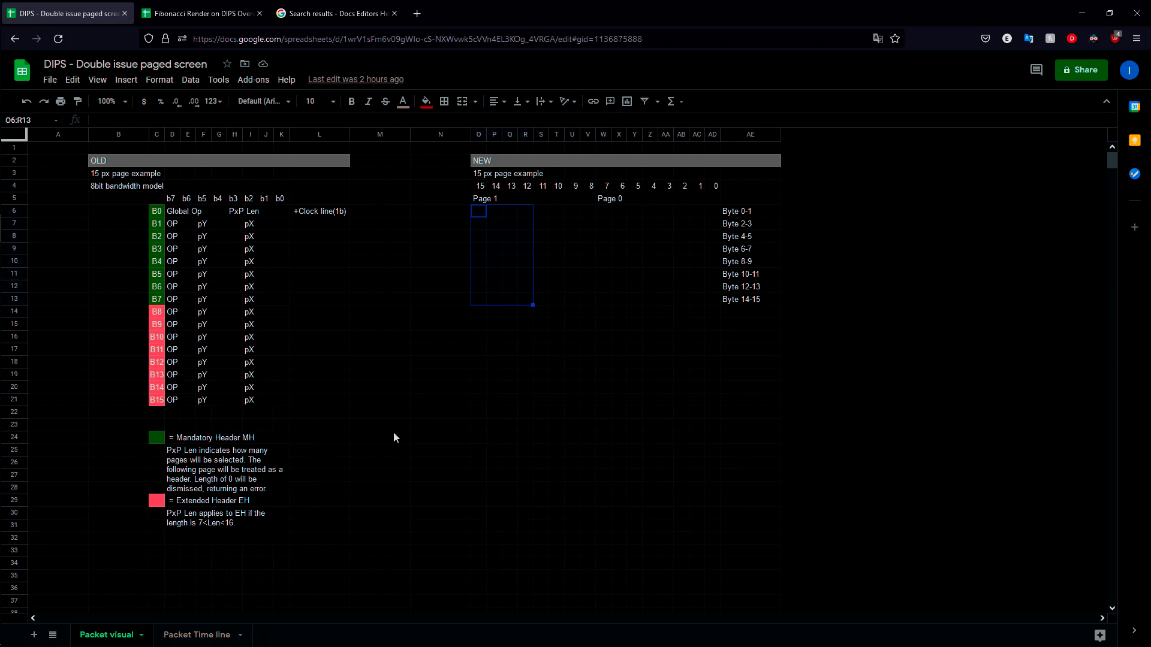
click(329, 490)
click(340, 477)
click(354, 473)
drag(342, 439, 361, 436)
drag(459, 375, 479, 377)
drag(370, 463, 379, 477)
drag(526, 374, 530, 363)
drag(635, 349, 665, 338)
drag(479, 450, 495, 461)
drag(572, 501, 603, 501)
drag(475, 502, 708, 370)
drag(481, 503, 641, 486)
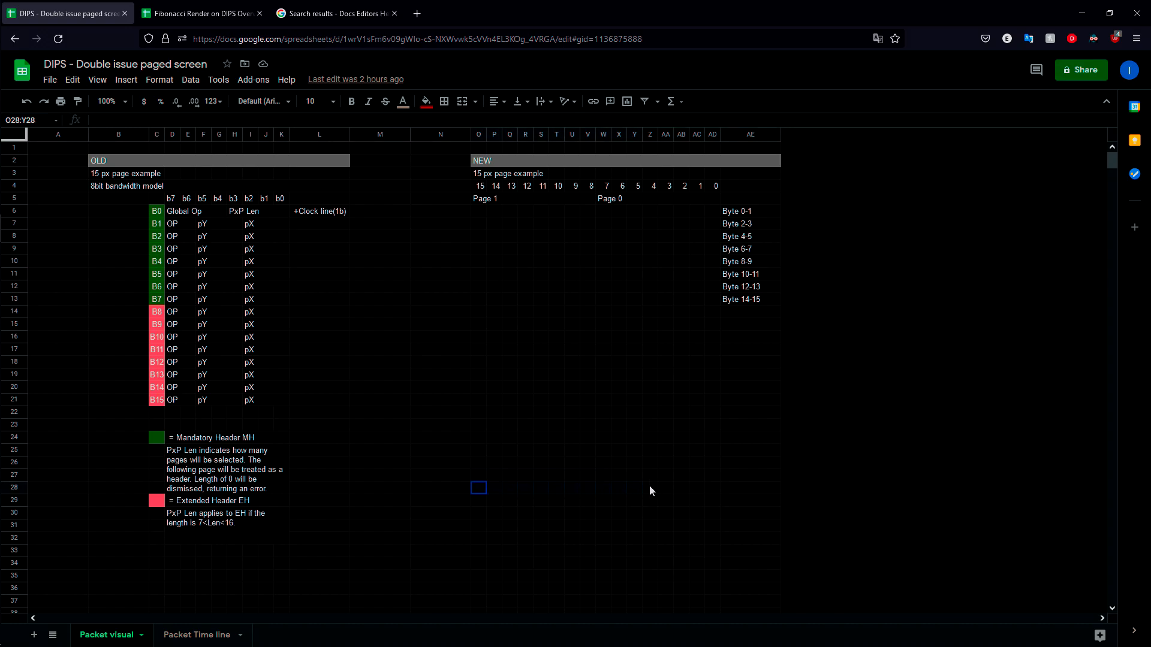
click(492, 448)
mouse_move(483, 498)
mouse_down()
mouse_move(645, 433)
mouse_move(652, 401)
mouse_move(610, 388)
mouse_up()
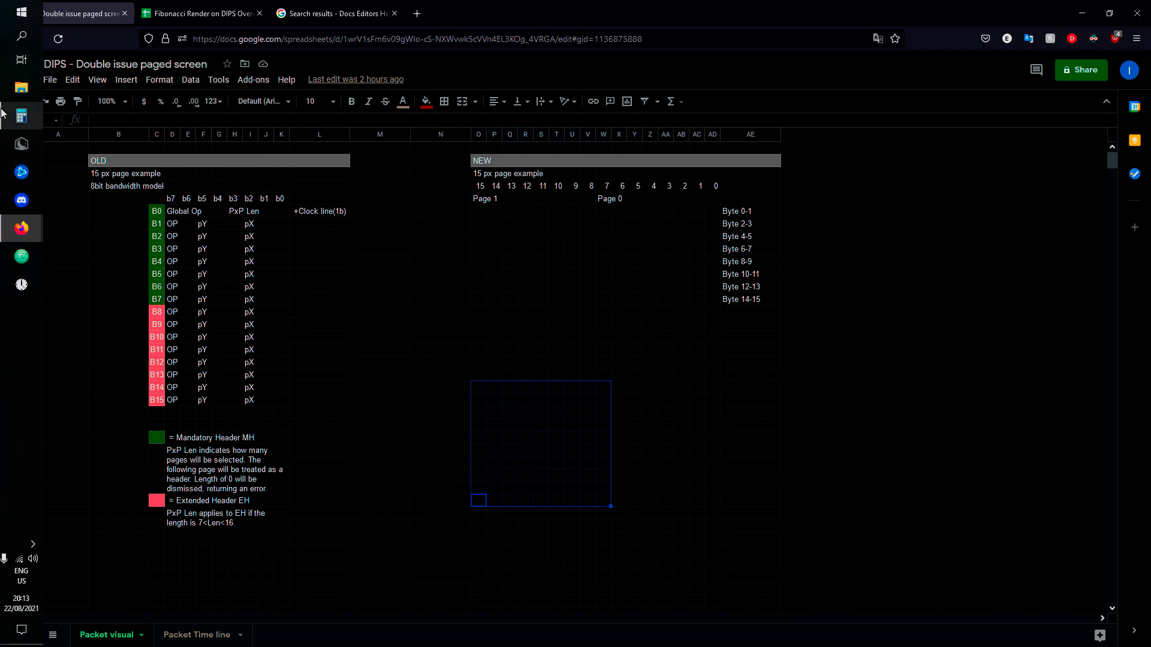
Step: Open Calculator, multiply 64 by 3, and divide the product by 10
click(3, 114)
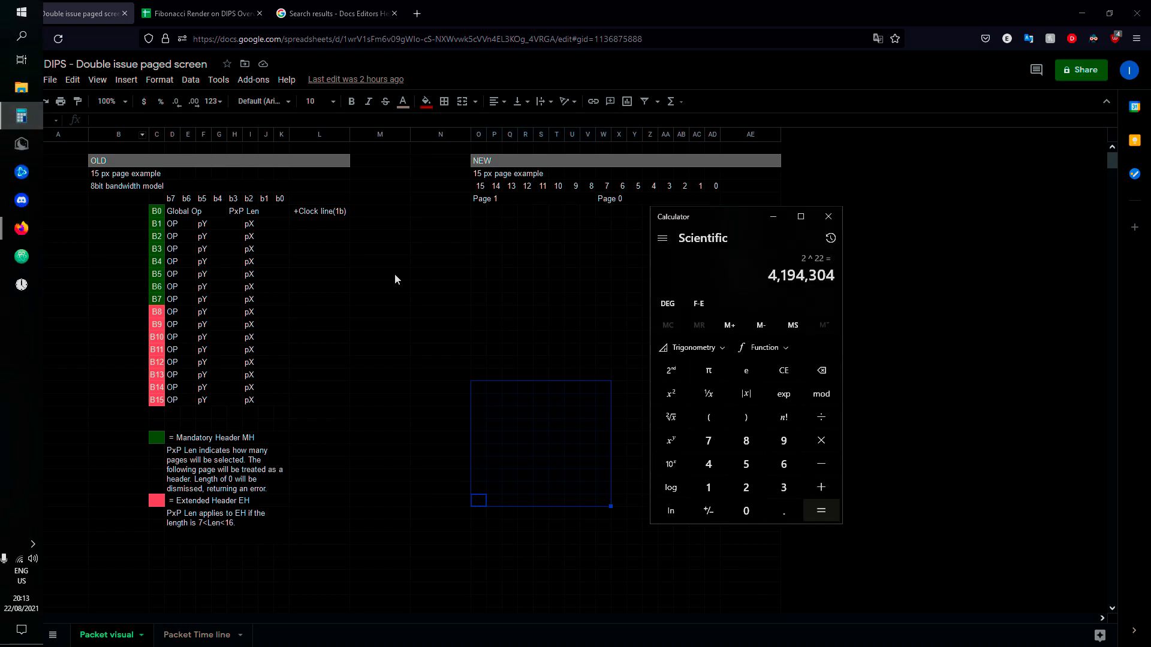
click(783, 464)
click(708, 465)
click(821, 441)
click(784, 487)
click(821, 510)
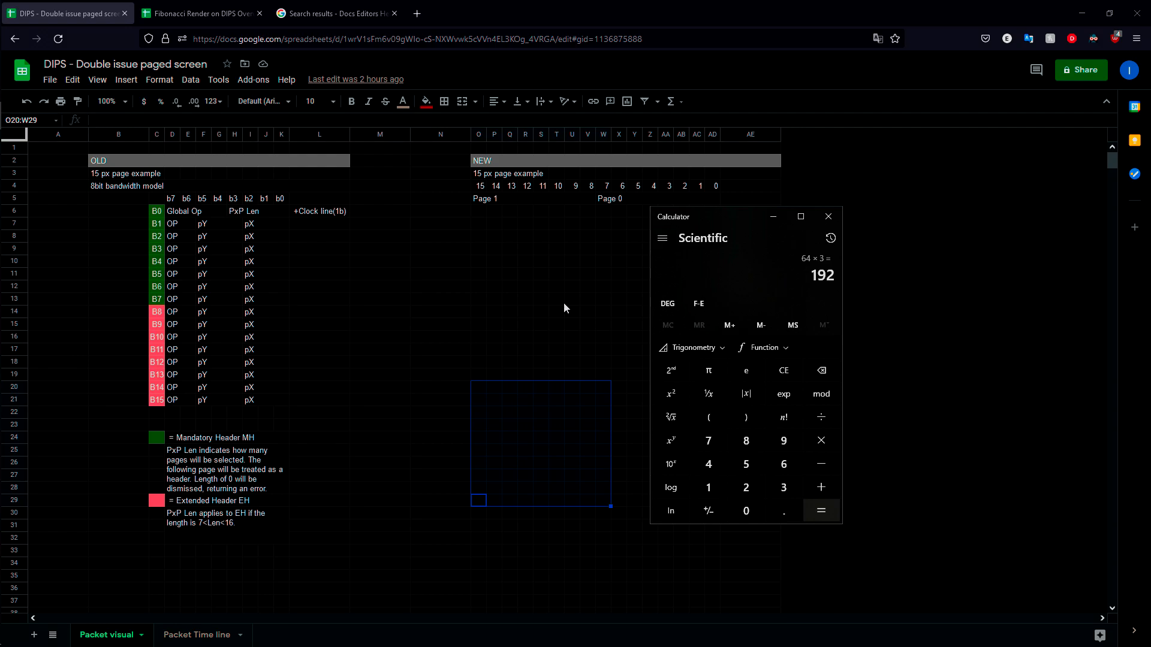
click(819, 424)
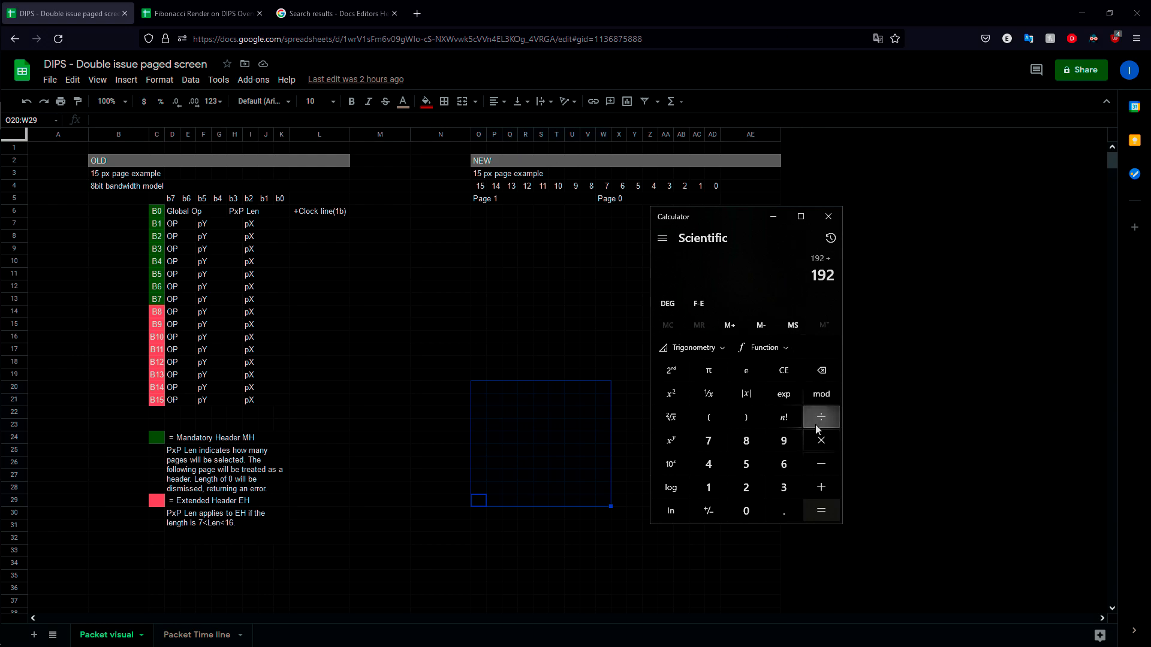
click(709, 488)
click(746, 511)
click(809, 510)
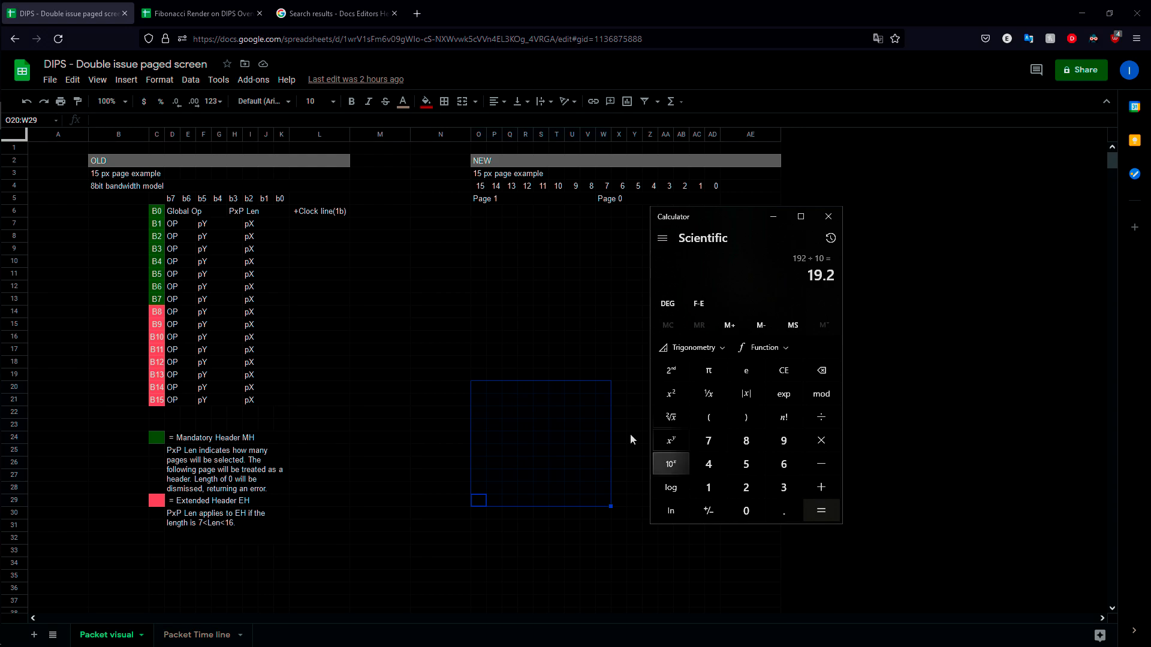
click(567, 517)
drag(483, 491, 935, 259)
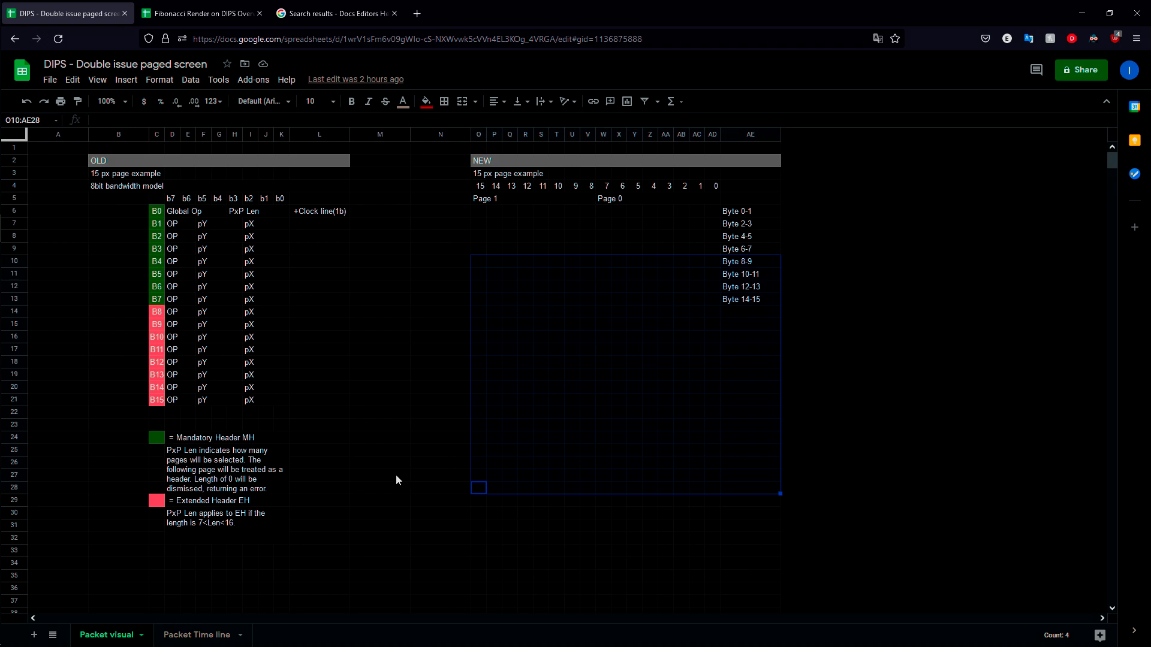
click(398, 323)
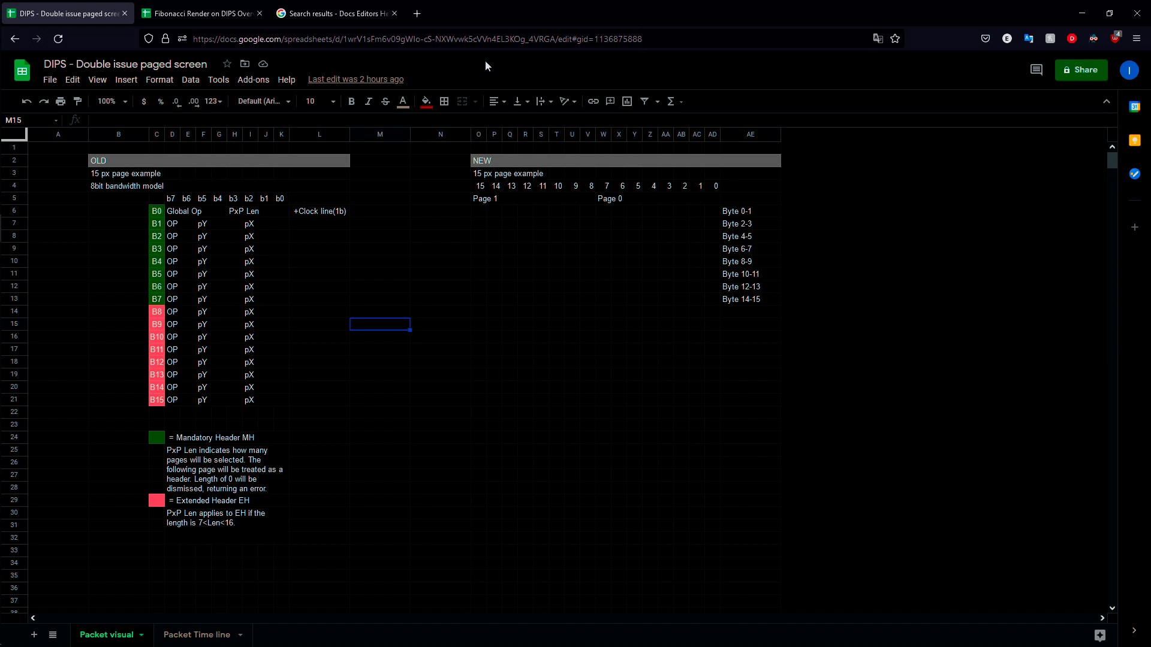
drag(156, 215, 252, 394)
click(438, 337)
drag(365, 238, 437, 311)
click(618, 248)
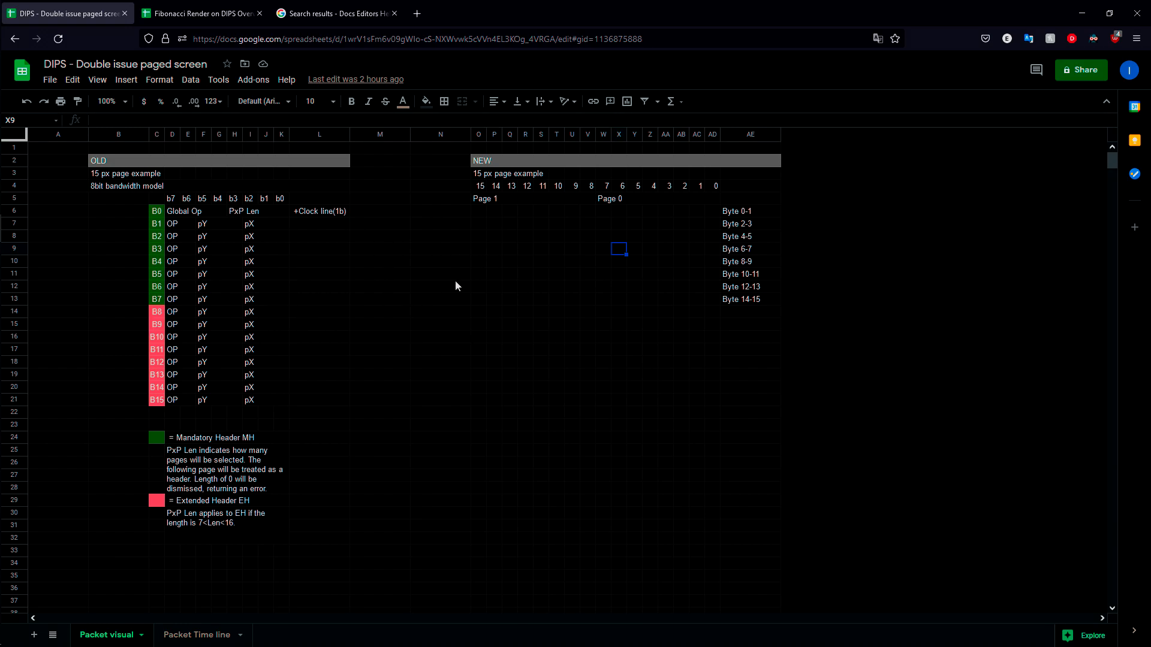
click(384, 326)
click(461, 313)
Step: Switch to the Fibonacci Render on DIPS Overview spreadsheet and highlight the start of its title without renaming it
key(ctrl+Tab)
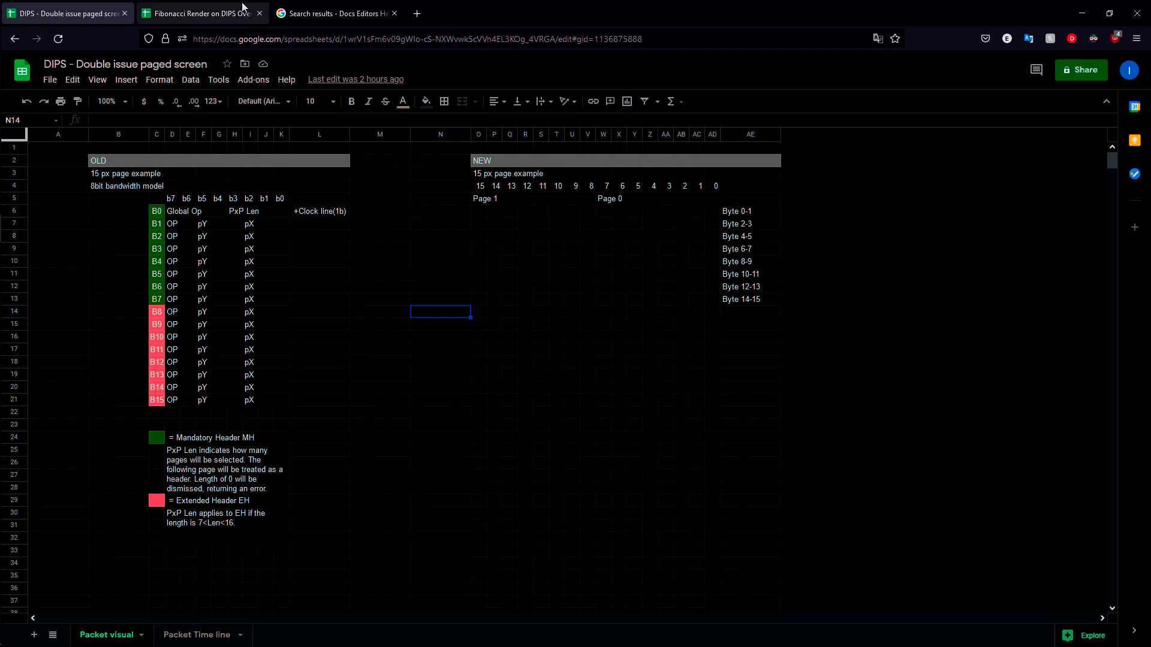
scroll(689, 228, down, 4)
scroll(599, 255, up, 4)
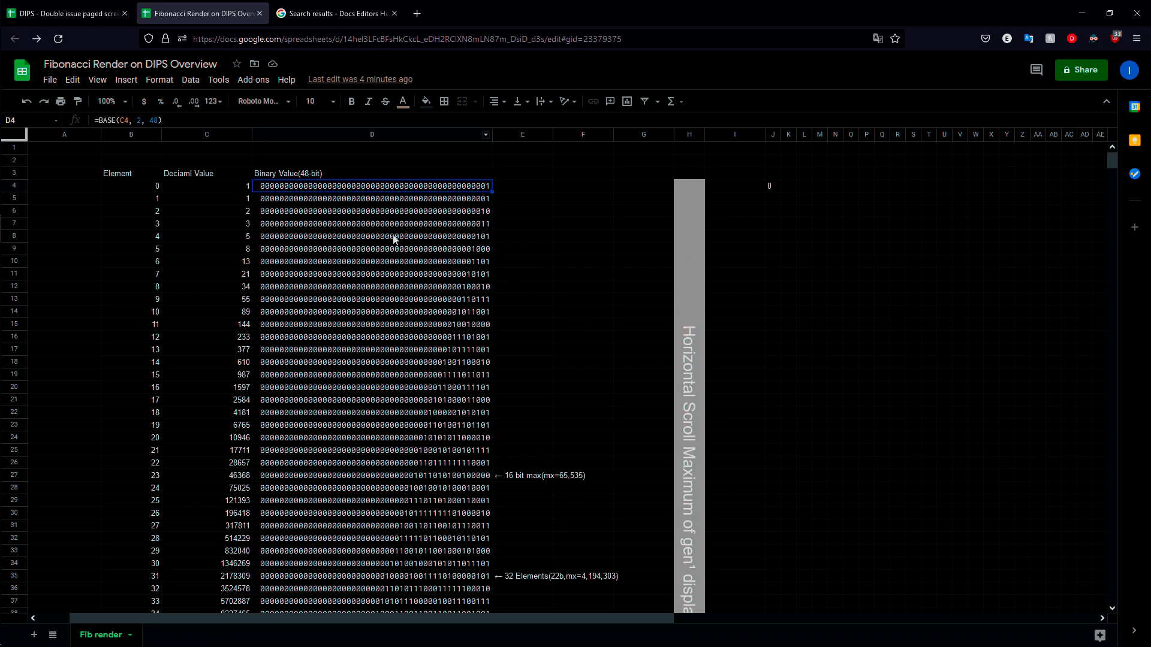
click(65, 64)
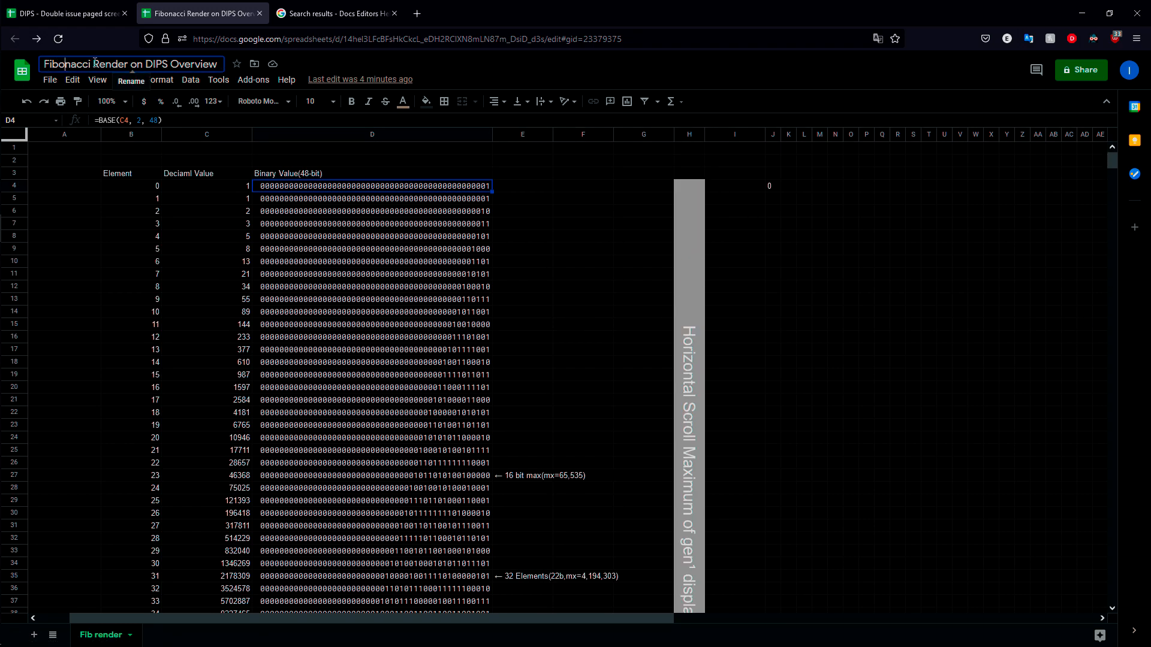
drag(44, 66, 84, 65)
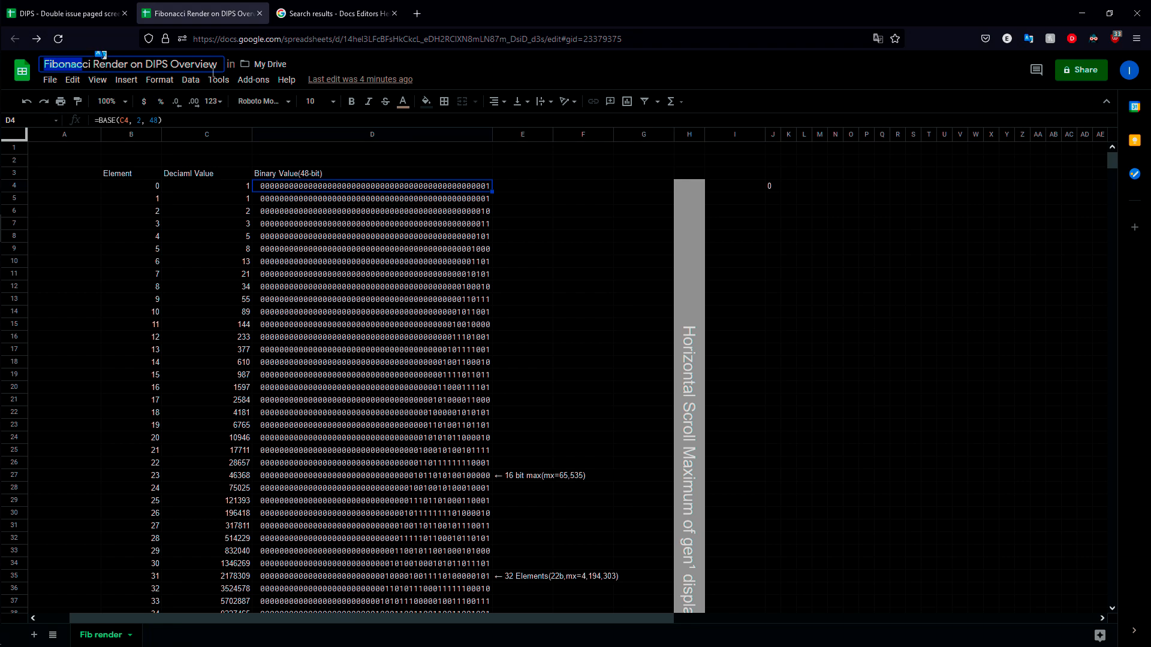
Step: Examine the starting values and addition formulas in cells C4 to C8 of the decimal value column
click(221, 194)
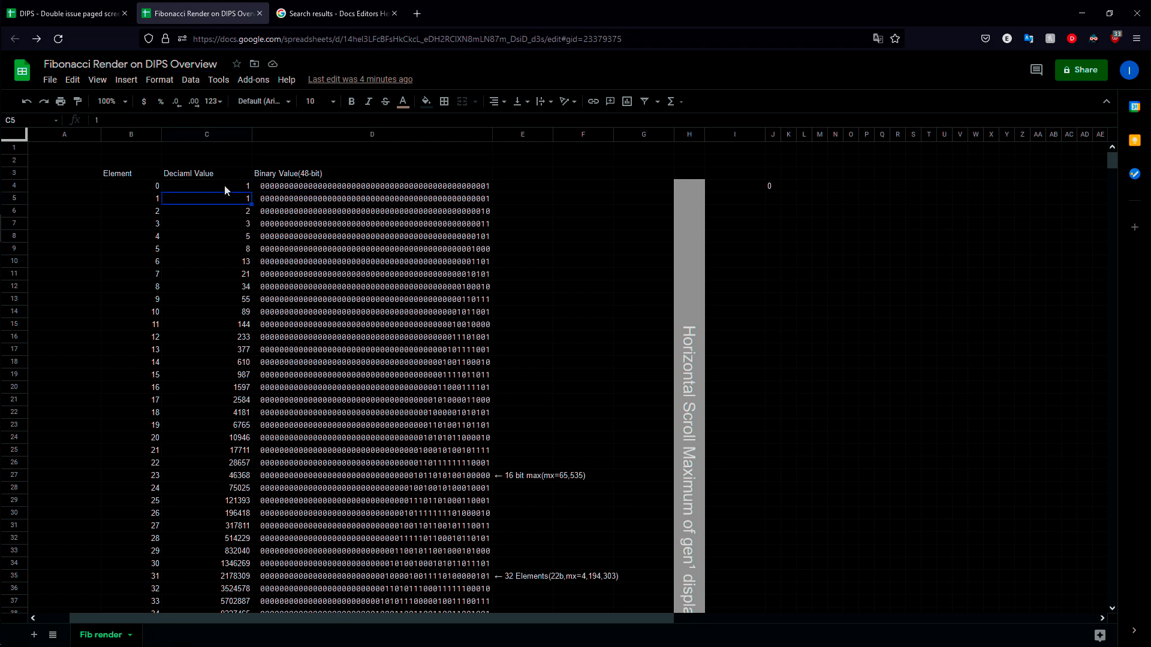
click(221, 207)
key(Up)
key(Up)
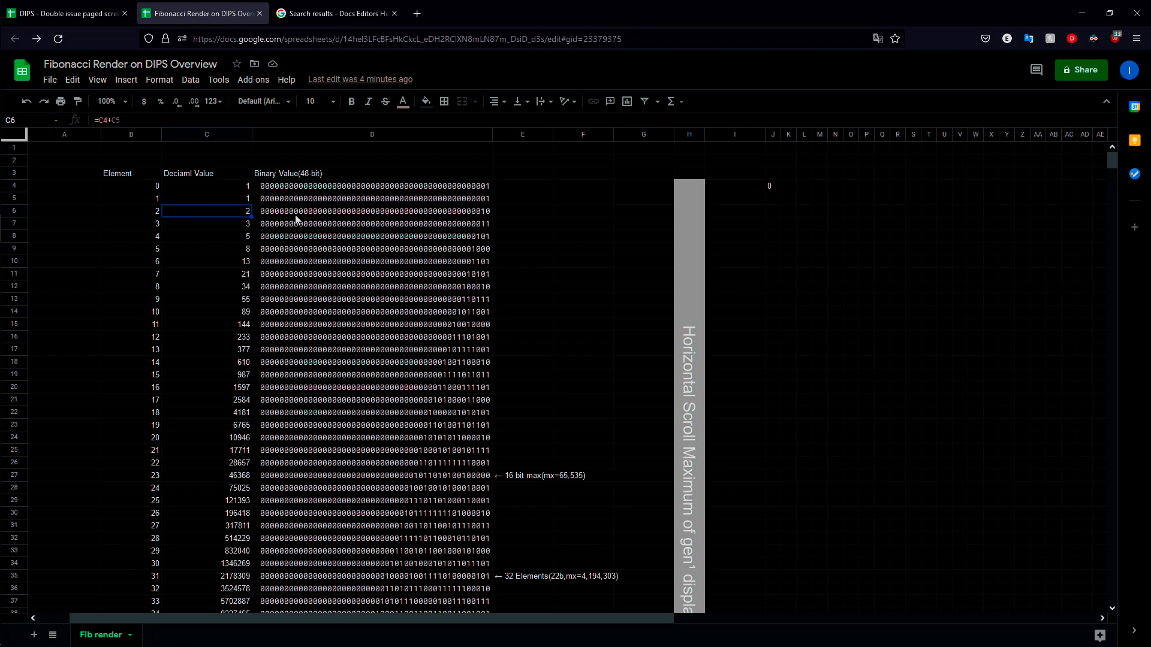
click(226, 195)
click(230, 188)
click(235, 199)
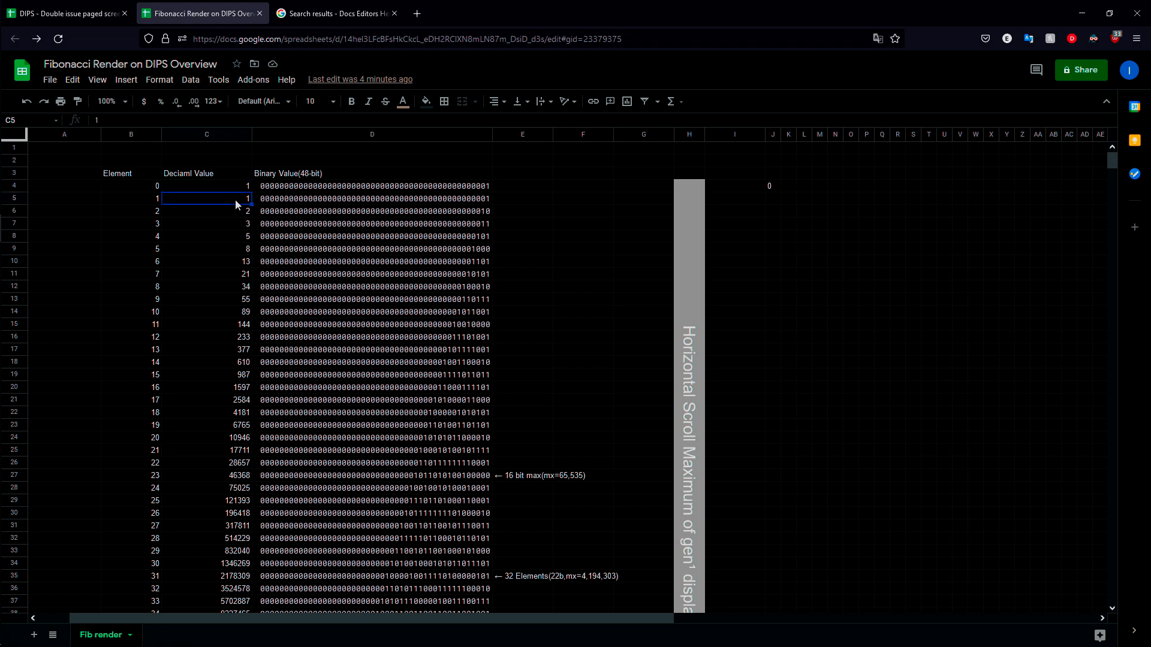
click(240, 210)
double_click(239, 209)
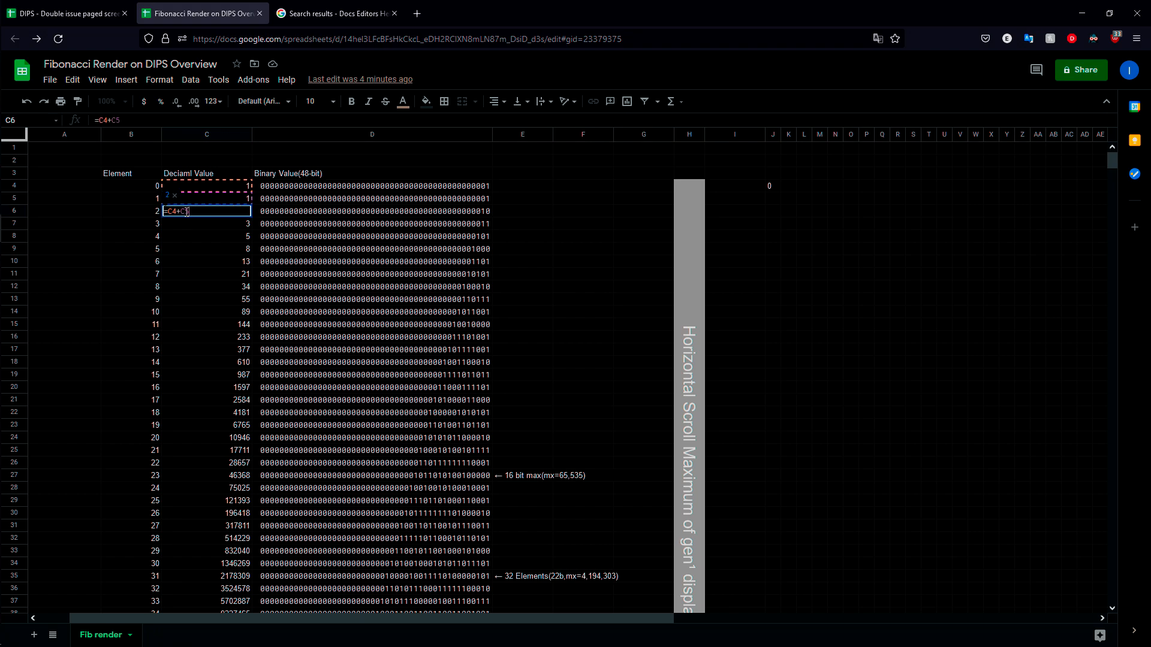
click(237, 222)
double_click(235, 224)
click(242, 238)
scroll(239, 447, down, 2)
scroll(239, 446, up, 2)
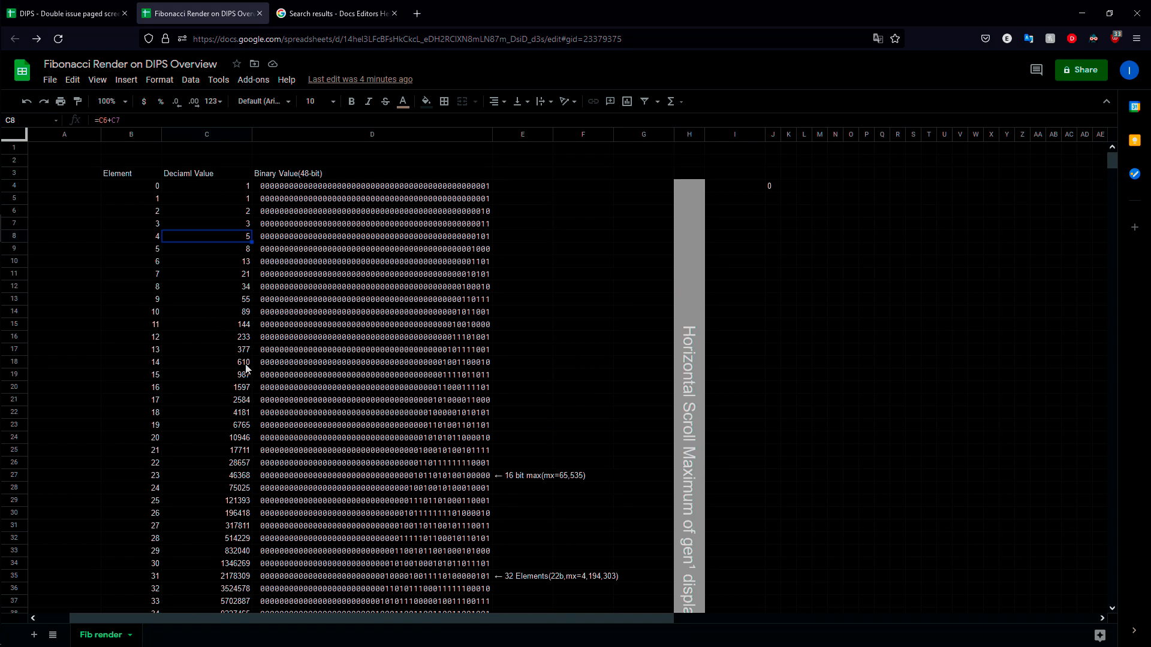
Step: Inspect the BASE formula in D4 and look through the 48-bit values down the Binary Value column
click(362, 199)
double_click(361, 188)
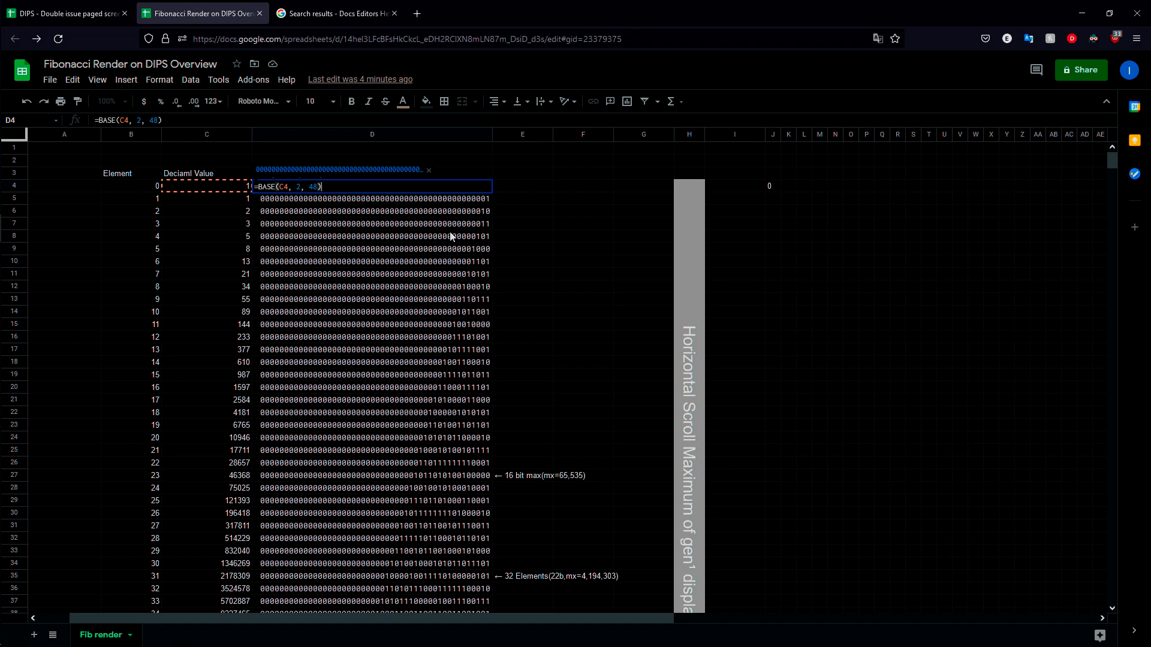
key(Escape)
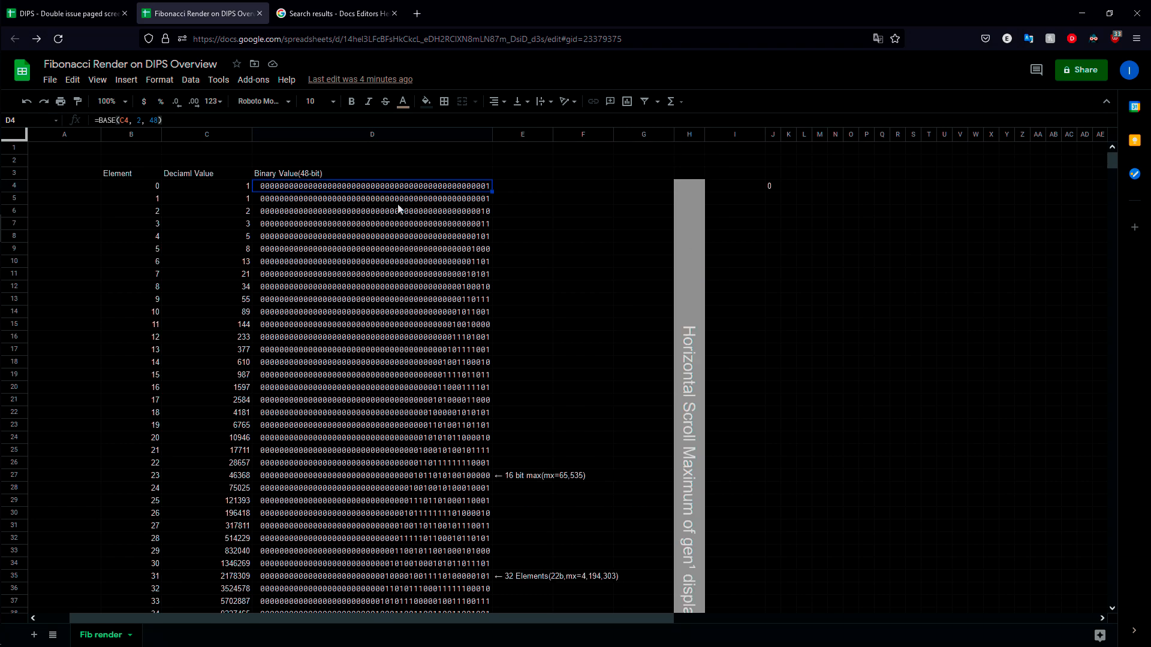
scroll(414, 300, down, 9)
scroll(395, 252, up, 6)
scroll(384, 443, down, 2)
scroll(401, 407, up, 2)
scroll(439, 373, down, 1)
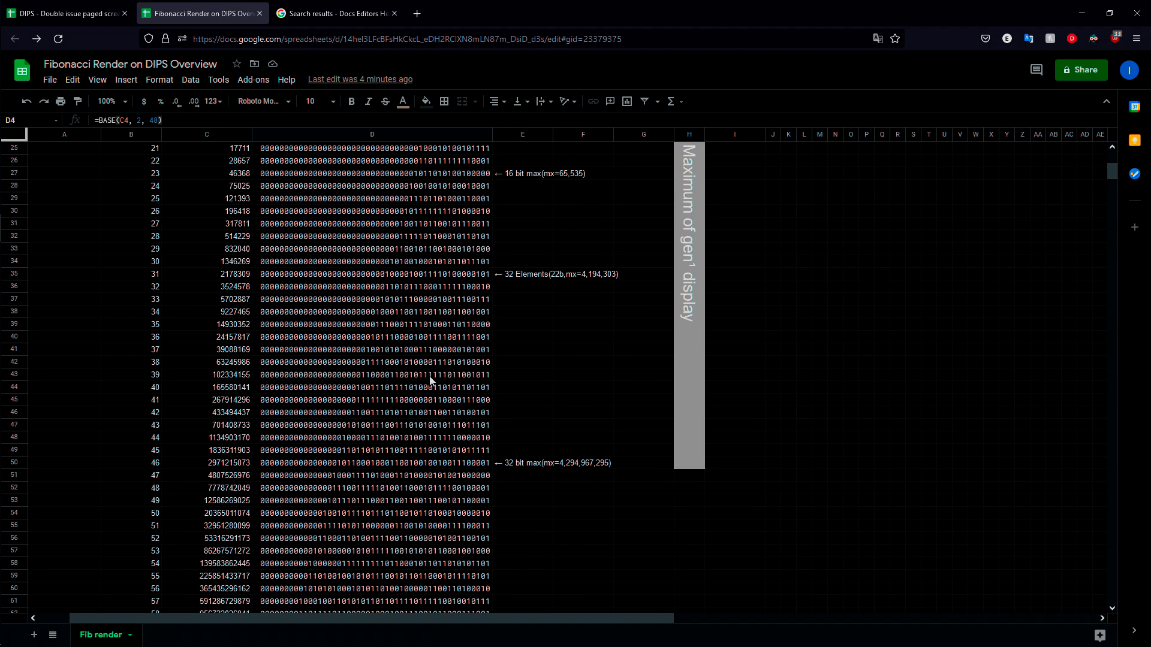
scroll(439, 377, up, 8)
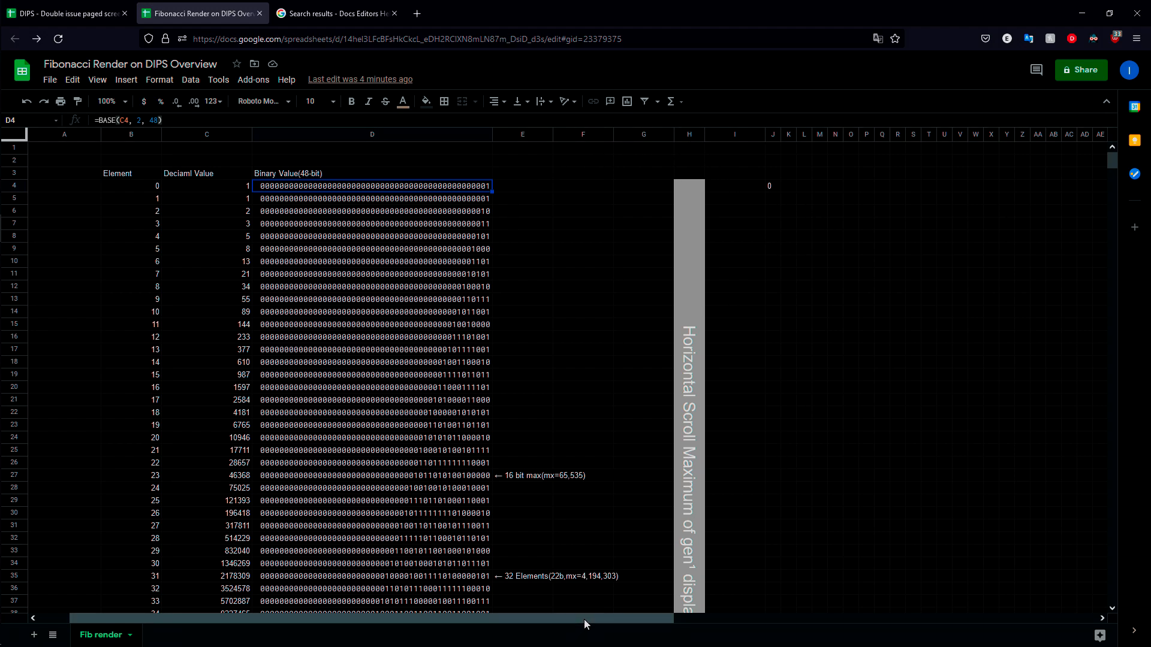
Step: Examine the MID and INDIRECT formula in cell J4 and the empty display area beside it
drag(584, 618, 674, 552)
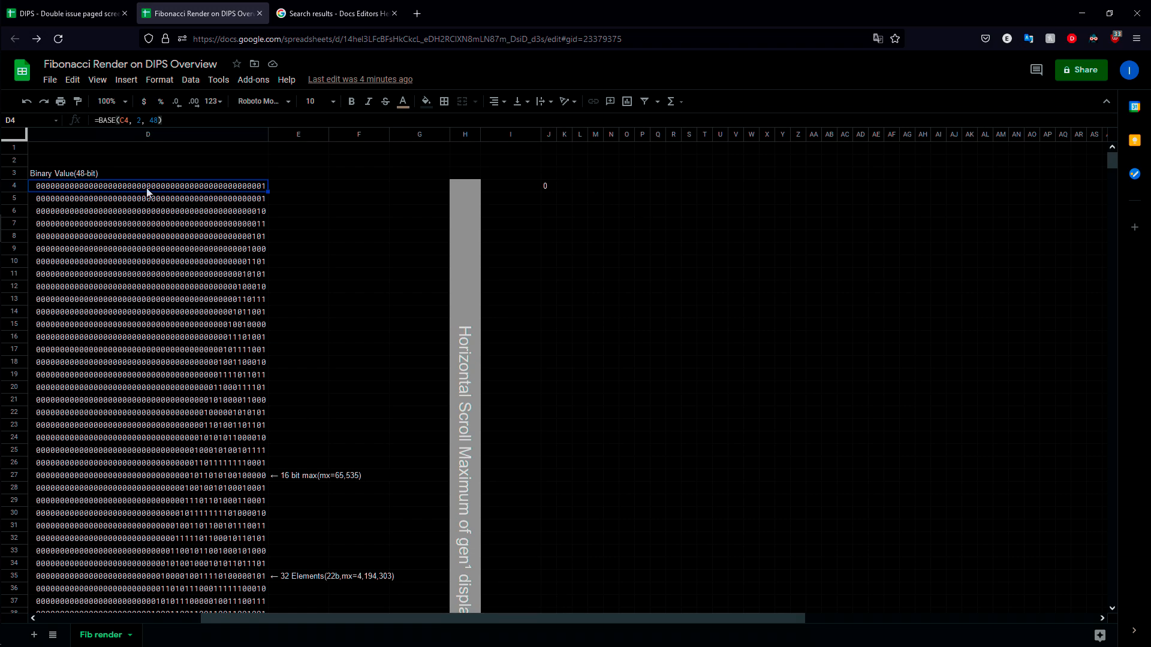
click(552, 188)
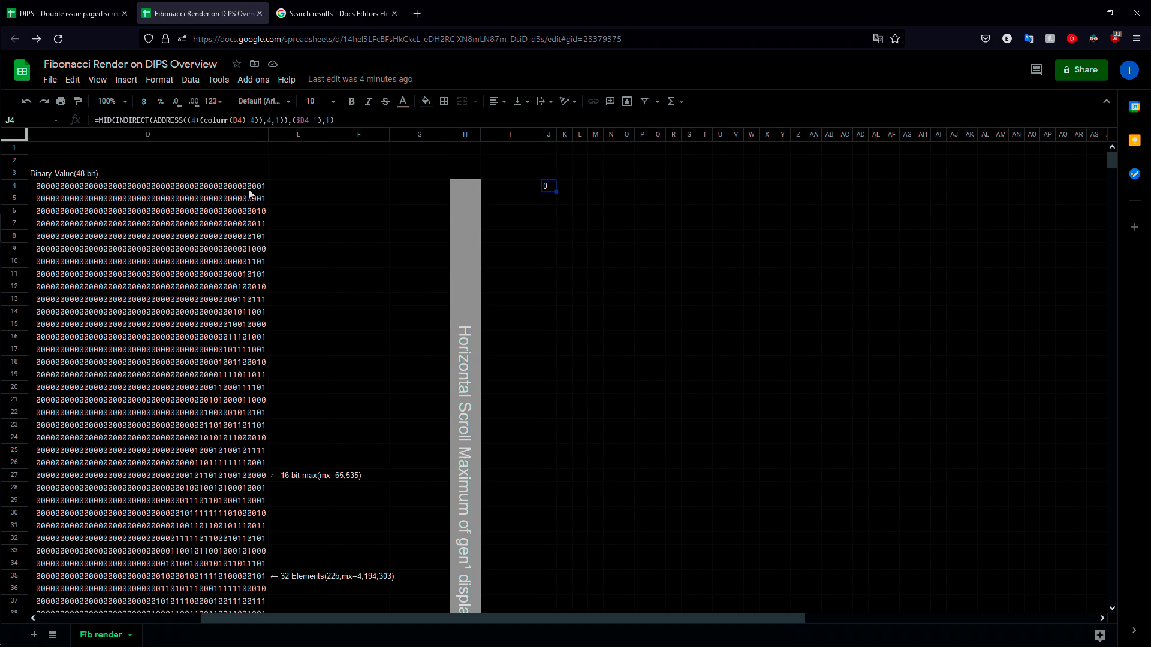
drag(570, 186, 837, 191)
click(857, 275)
drag(609, 617, 465, 618)
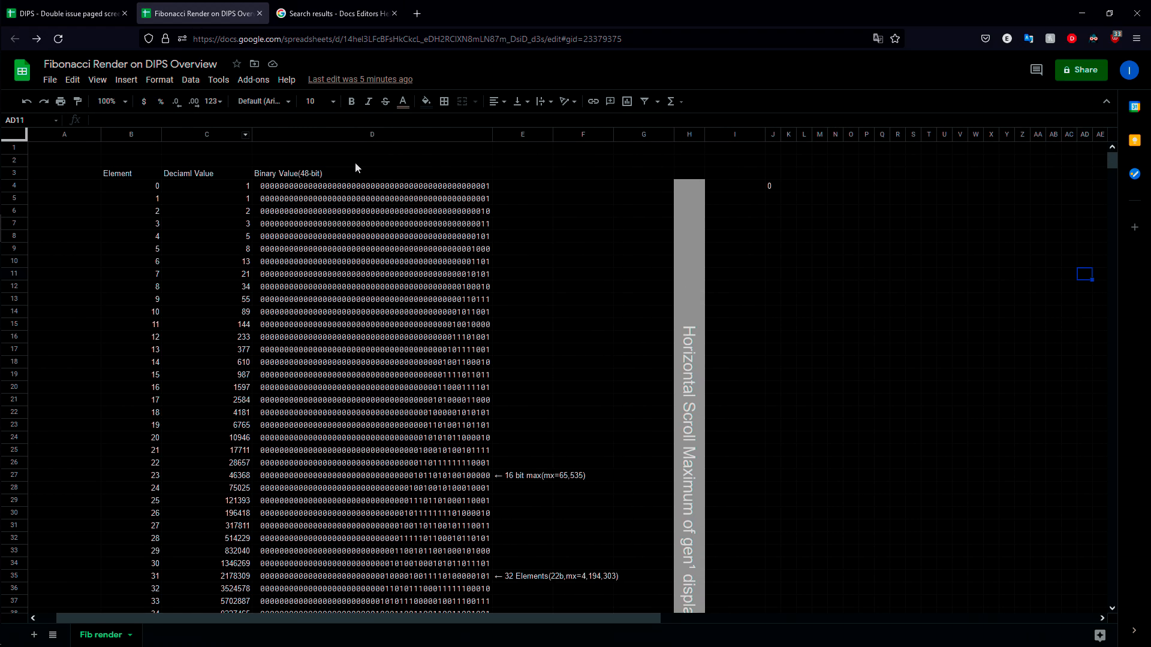
double_click(773, 186)
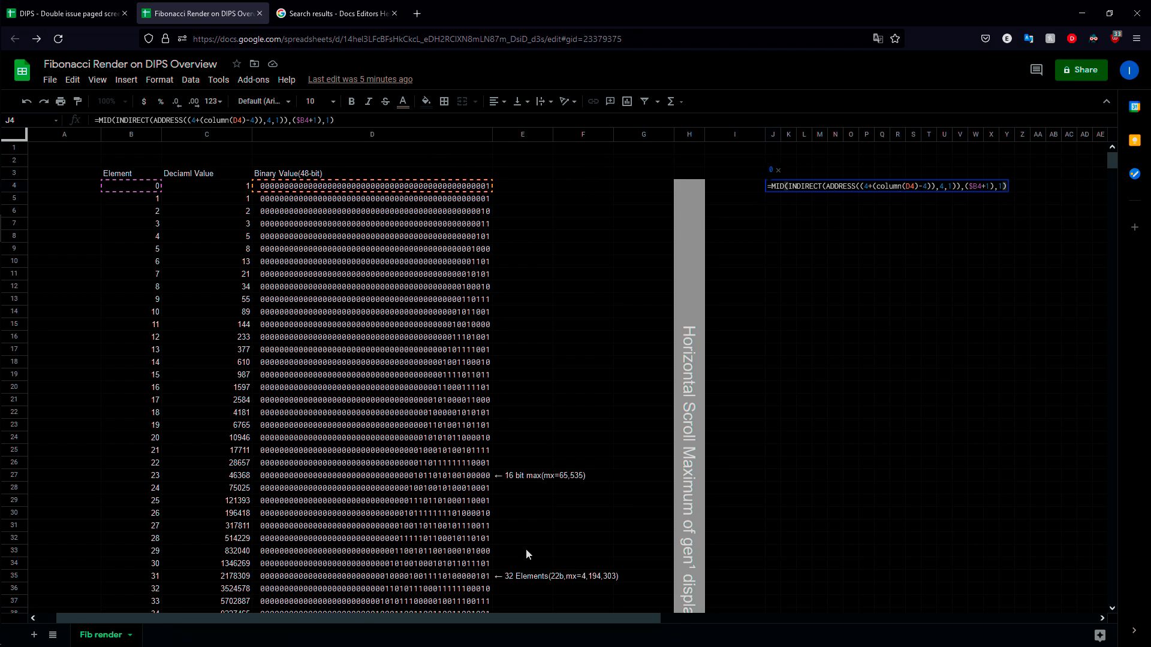
drag(565, 618, 867, 624)
click(657, 199)
double_click(539, 187)
double_click(545, 186)
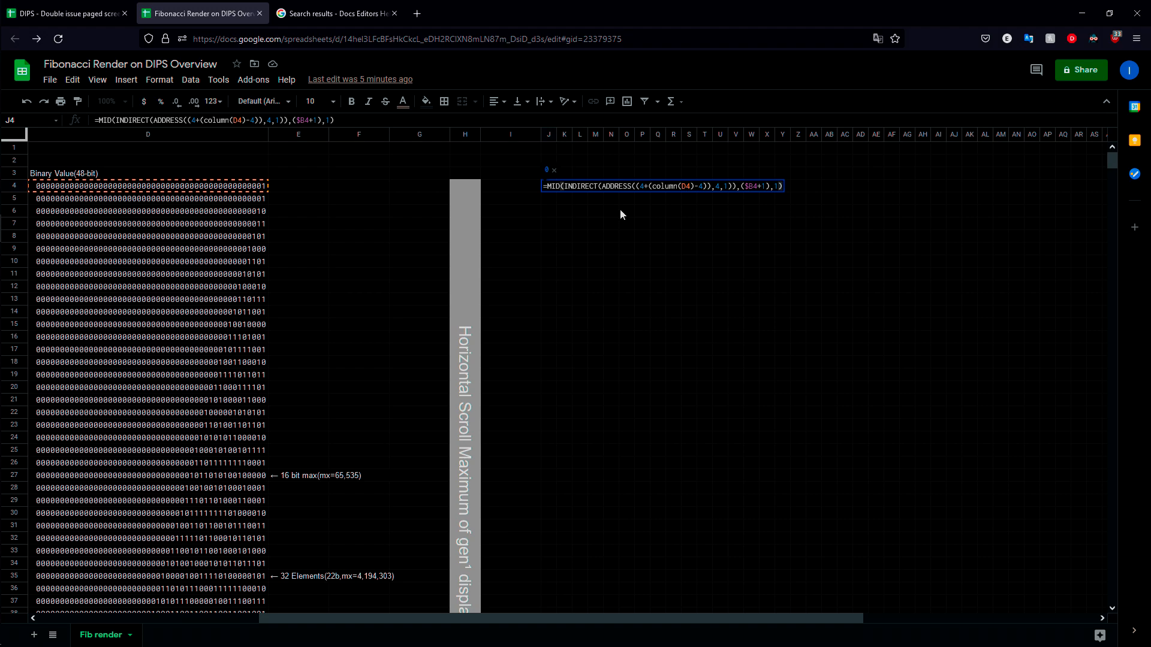
key(Escape)
Step: Fill the range J4:BE51 with the MID formula from cell J4 to render the binary digits
drag(548, 183, 1039, 427)
mouse_move(1031, 539)
mouse_down()
mouse_move(1028, 560)
mouse_move(1028, 548)
mouse_up()
mouse_move(1018, 495)
mouse_down()
mouse_move(1017, 470)
mouse_move(1034, 481)
mouse_up()
key(ctrl+v)
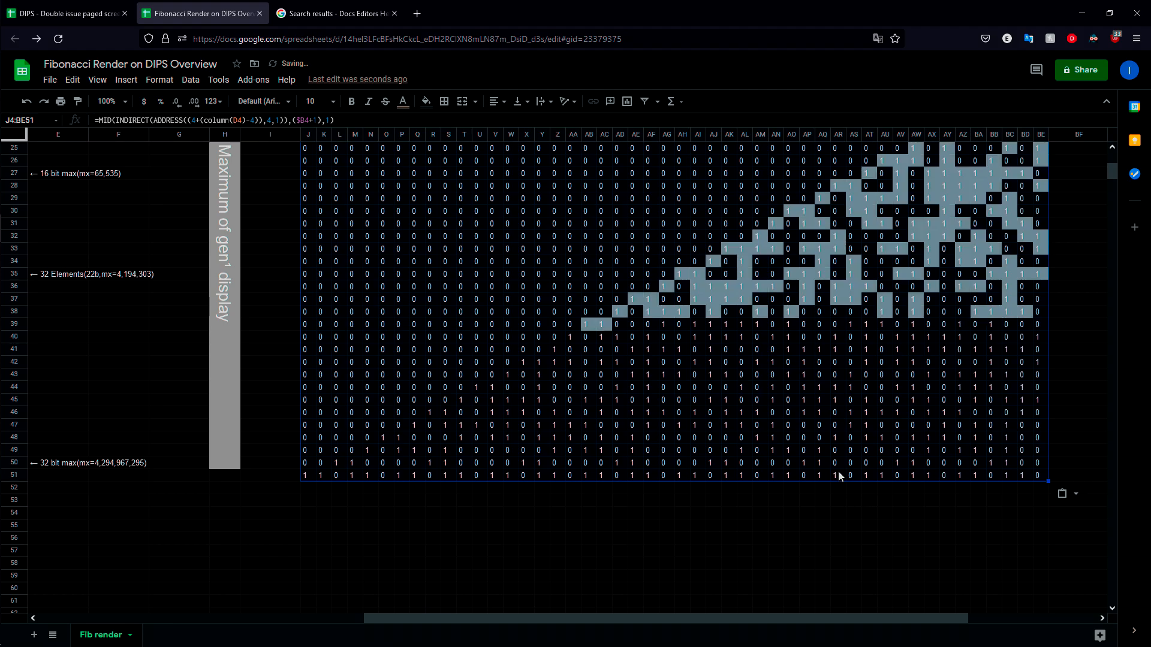
Step: Examine the rendered bit pattern across J4:BE51 against the labelled bit limits
scroll(845, 462, up, 3)
click(886, 400)
scroll(1042, 288, down, 2)
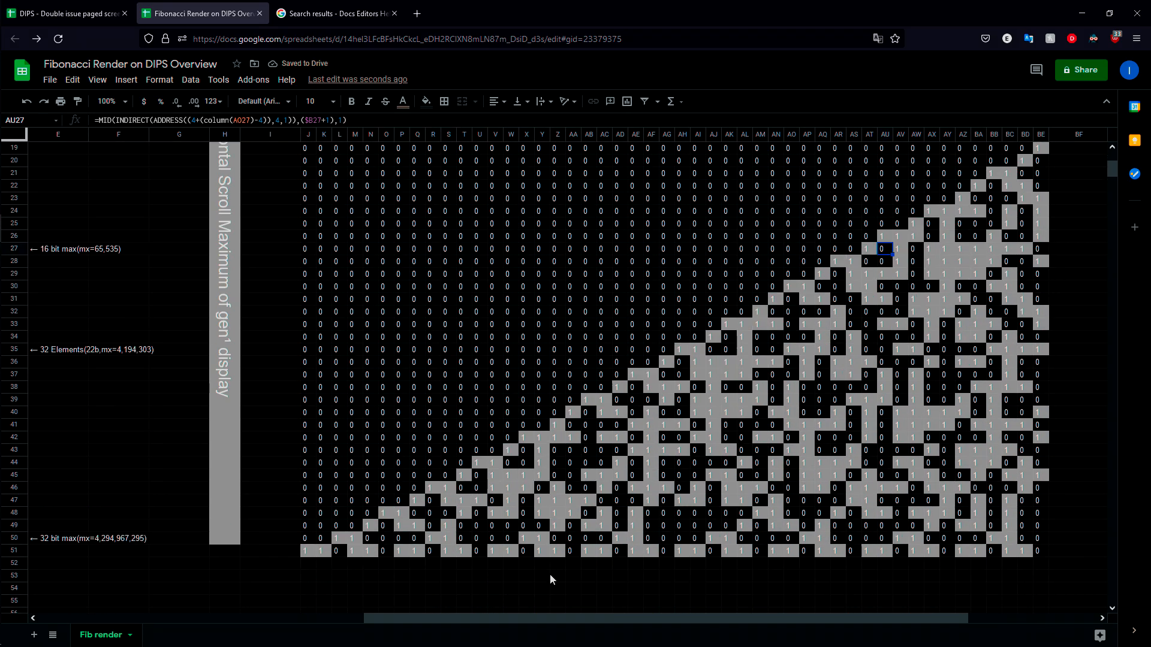
drag(598, 620, 352, 617)
scroll(345, 456, up, 3)
scroll(365, 306, down, 12)
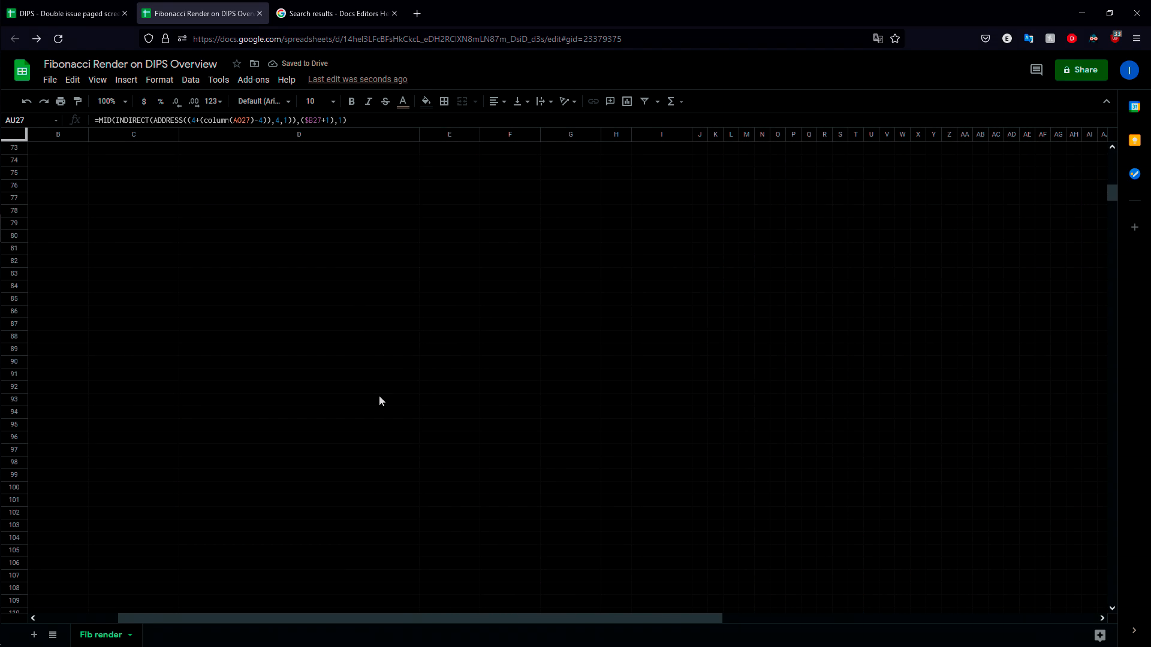
Step: Look over the rendered binary digits across columns J to BE, down to the last filled row 51
drag(498, 618, 797, 615)
scroll(736, 456, up, 10)
scroll(747, 455, up, 4)
scroll(789, 517, down, 2)
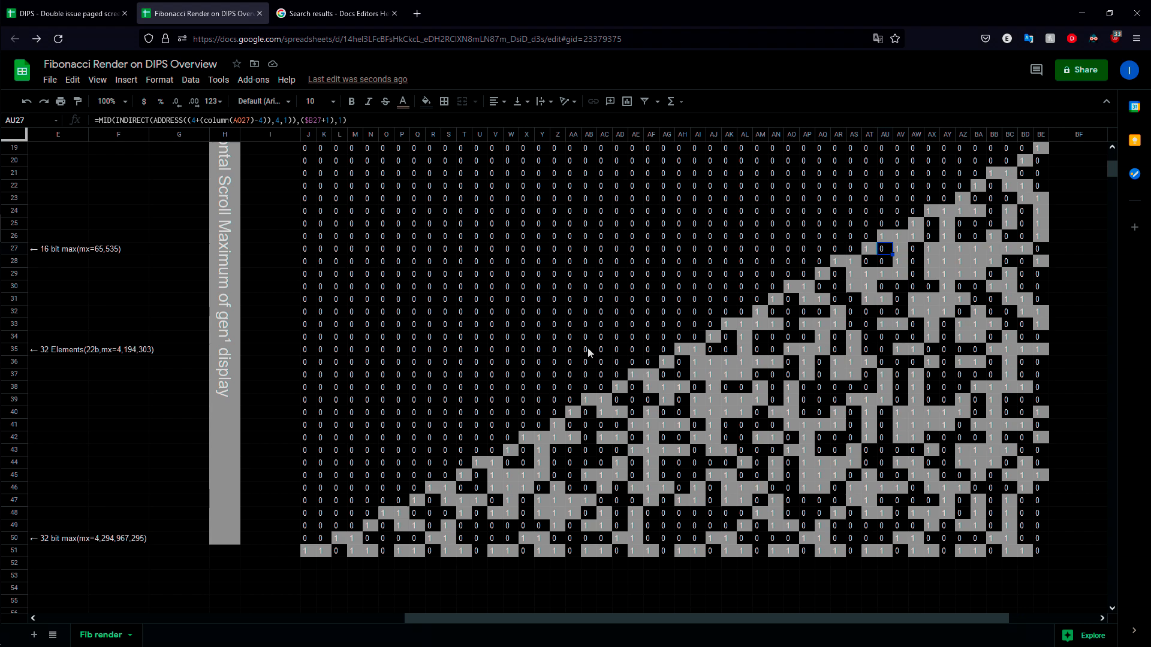
scroll(732, 297, up, 3)
scroll(718, 352, down, 4)
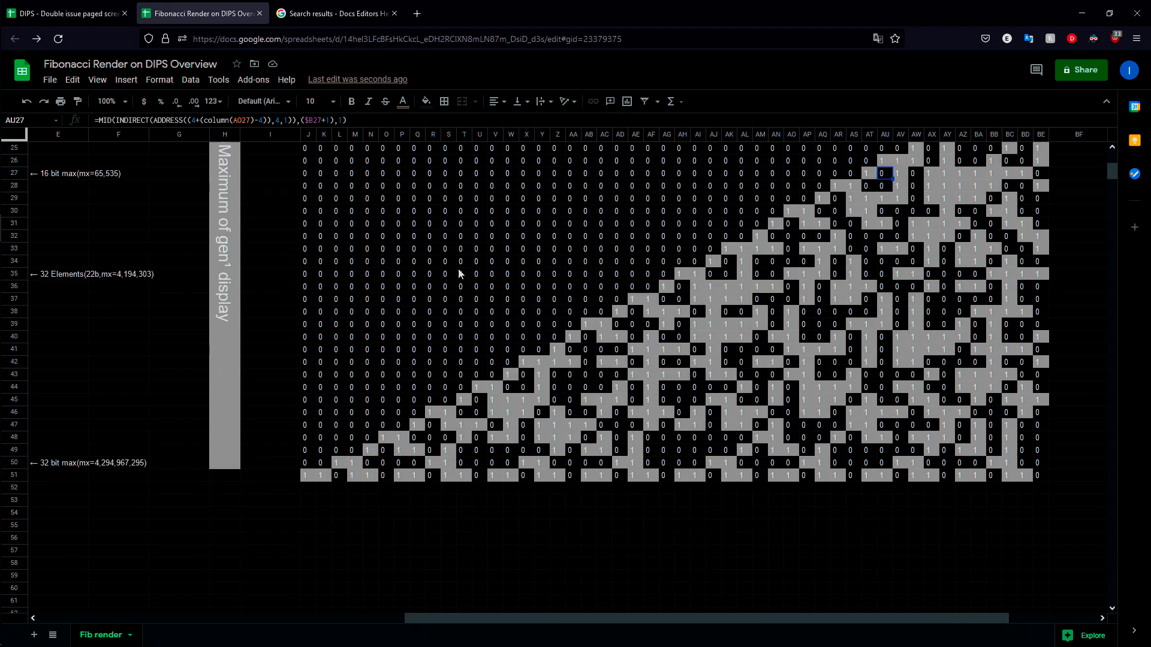
Step: Examine page-sized blocks along the display's last rows, including J43:Q51 and AU43:AZ49
drag(307, 475, 413, 379)
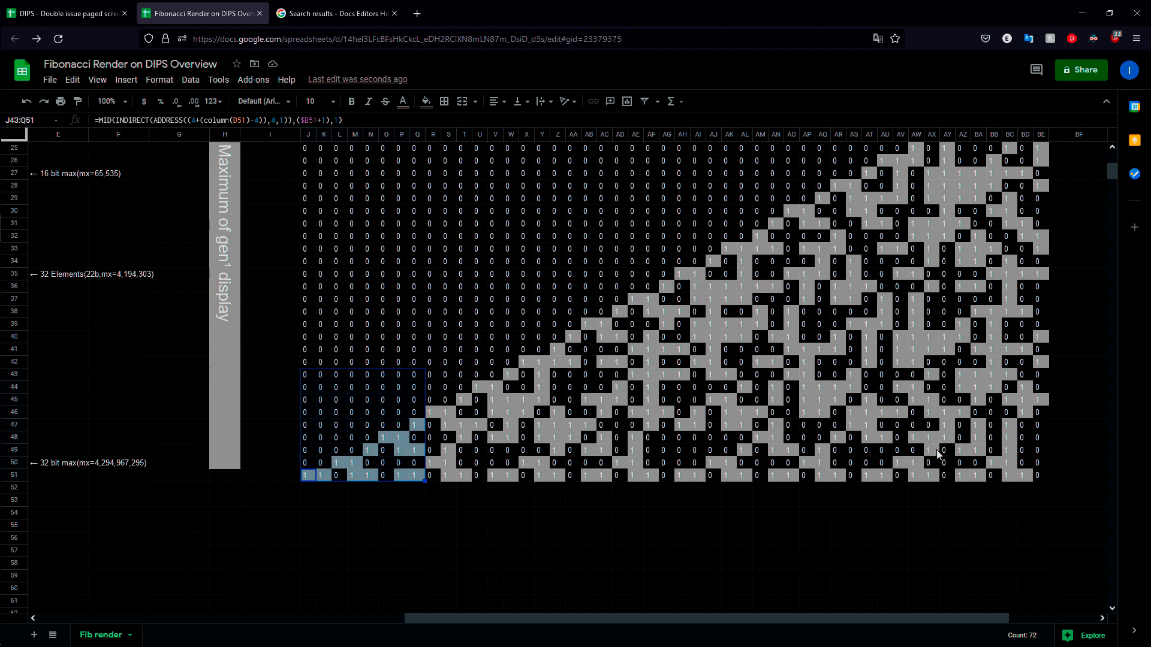
drag(435, 375, 559, 473)
drag(587, 390, 730, 487)
drag(885, 375, 961, 450)
scroll(848, 348, up, 5)
scroll(657, 318, down, 3)
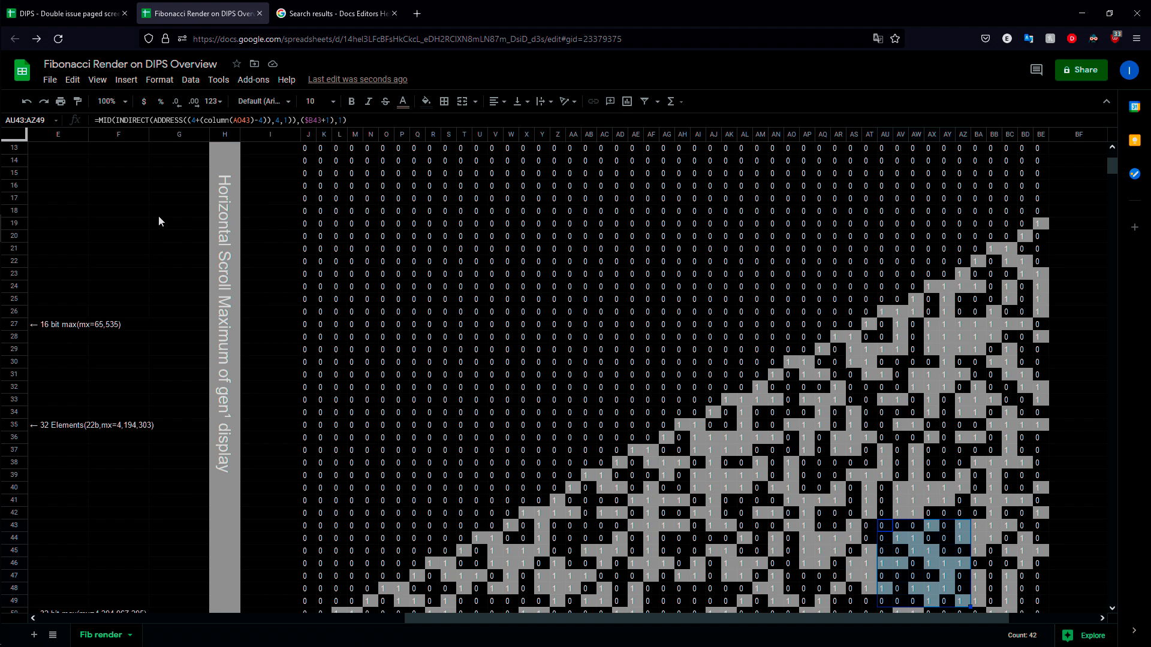
scroll(179, 247, down, 4)
drag(303, 475, 418, 377)
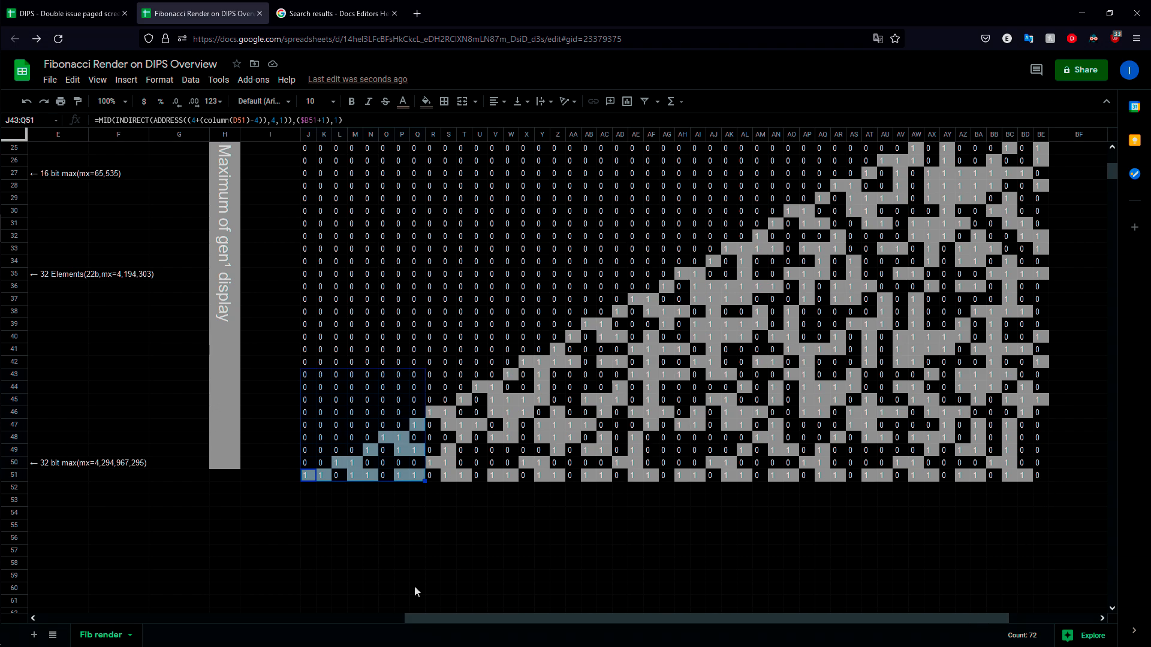
Step: Compare the 64-element limit note in row 67 with the rendered rows and the 16-bit and 32-bit limit notes
drag(479, 616, 219, 599)
scroll(443, 473, down, 6)
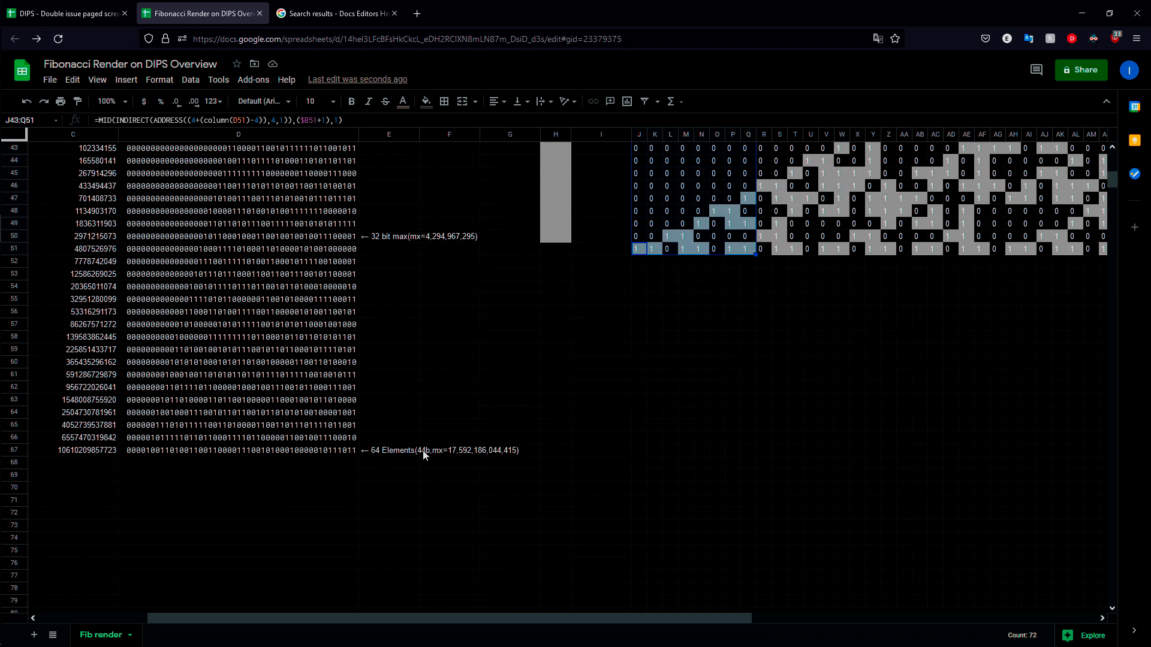
drag(510, 618, 688, 612)
scroll(859, 444, up, 10)
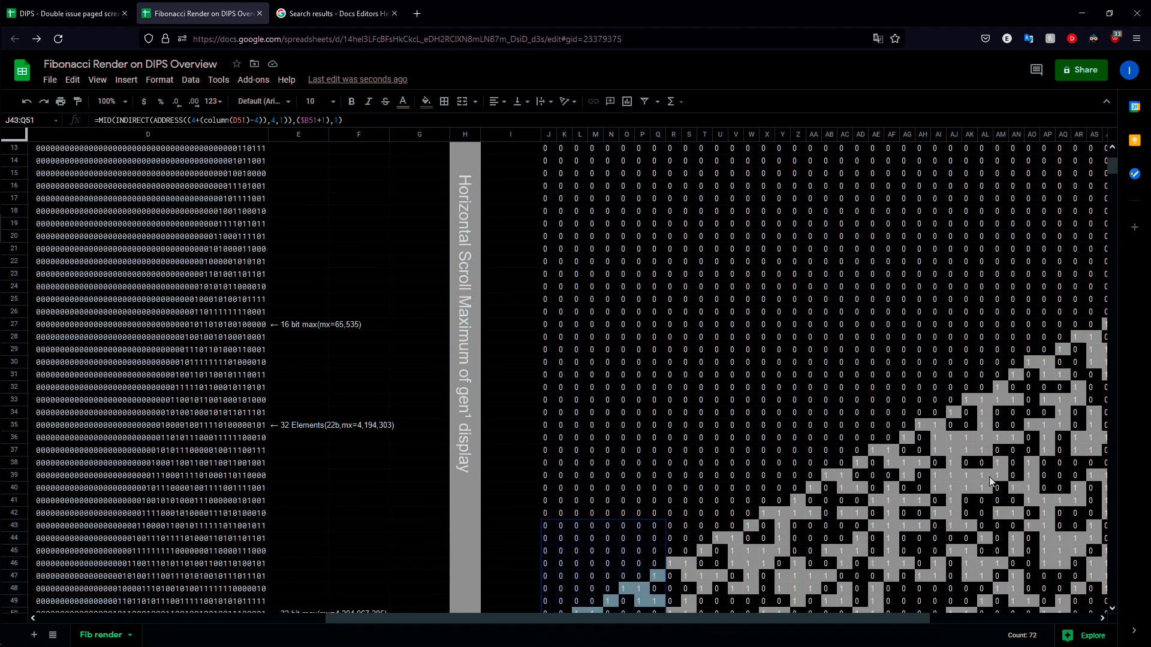
drag(862, 621, 921, 621)
scroll(908, 391, down, 10)
scroll(887, 371, up, 8)
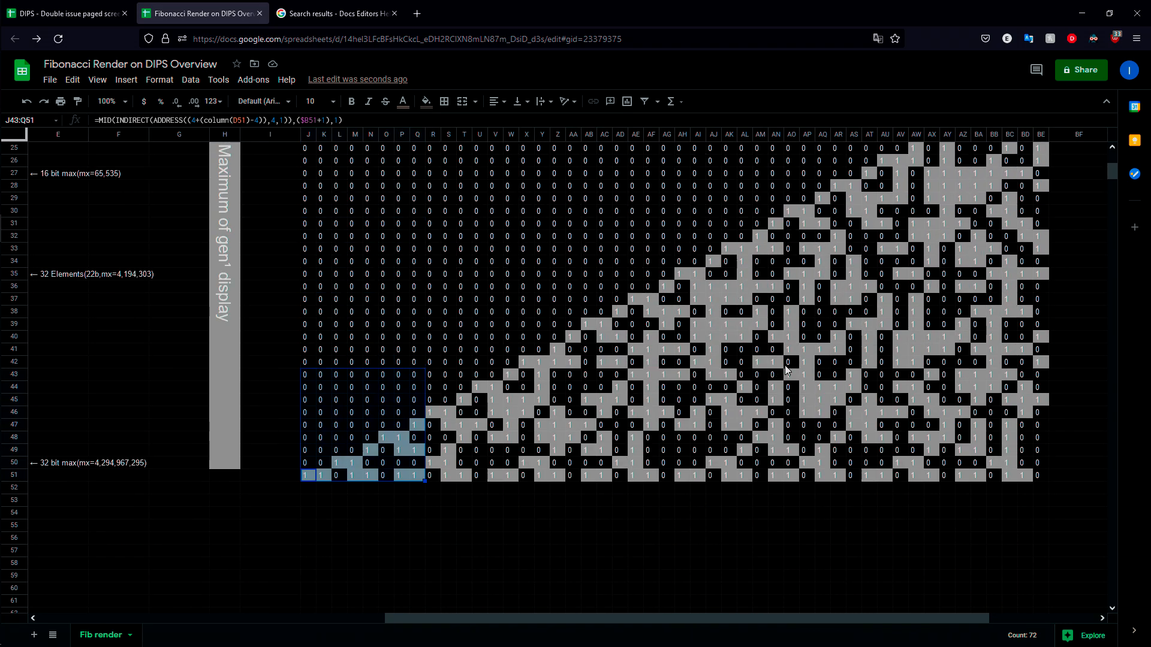
scroll(890, 351, up, 2)
scroll(885, 375, down, 2)
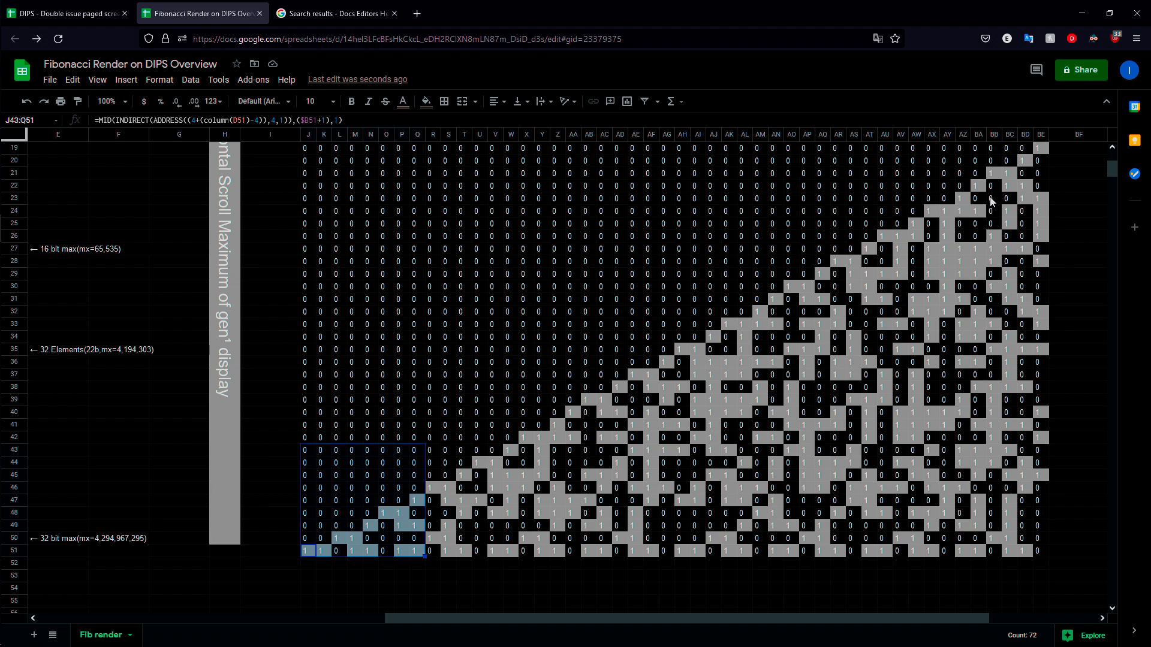
scroll(520, 271, up, 2)
scroll(493, 403, down, 2)
scroll(420, 185, up, 2)
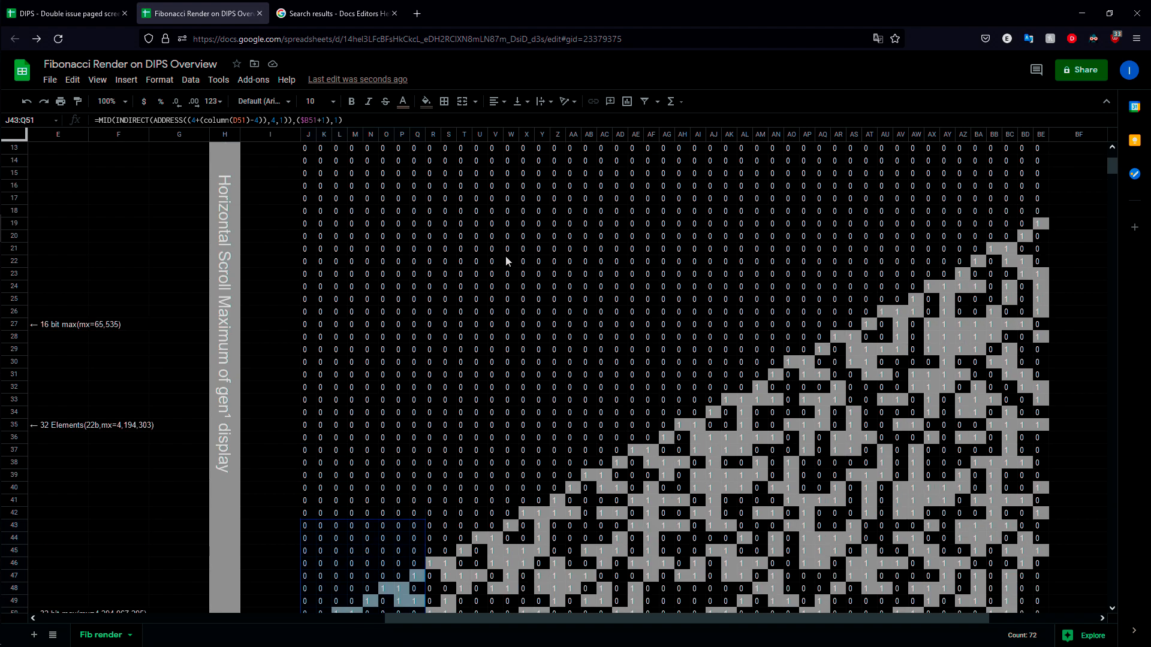
Step: Highlight J19:BE20 and page-sized blocks up the display's first columns, ending with I13:P21, to examine the page layout
drag(305, 236, 1042, 223)
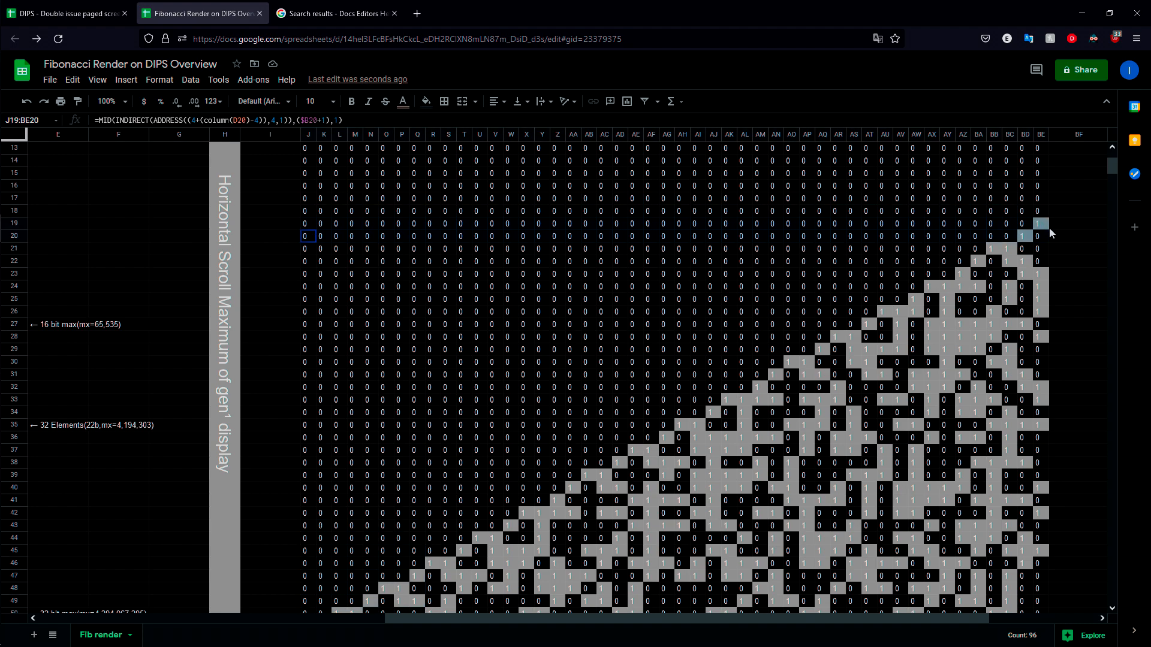
scroll(845, 285, down, 2)
drag(305, 463, 402, 538)
drag(307, 300, 386, 413)
drag(324, 185, 412, 290)
scroll(366, 251, up, 4)
drag(298, 228, 403, 329)
scroll(677, 289, down, 4)
scroll(572, 266, up, 4)
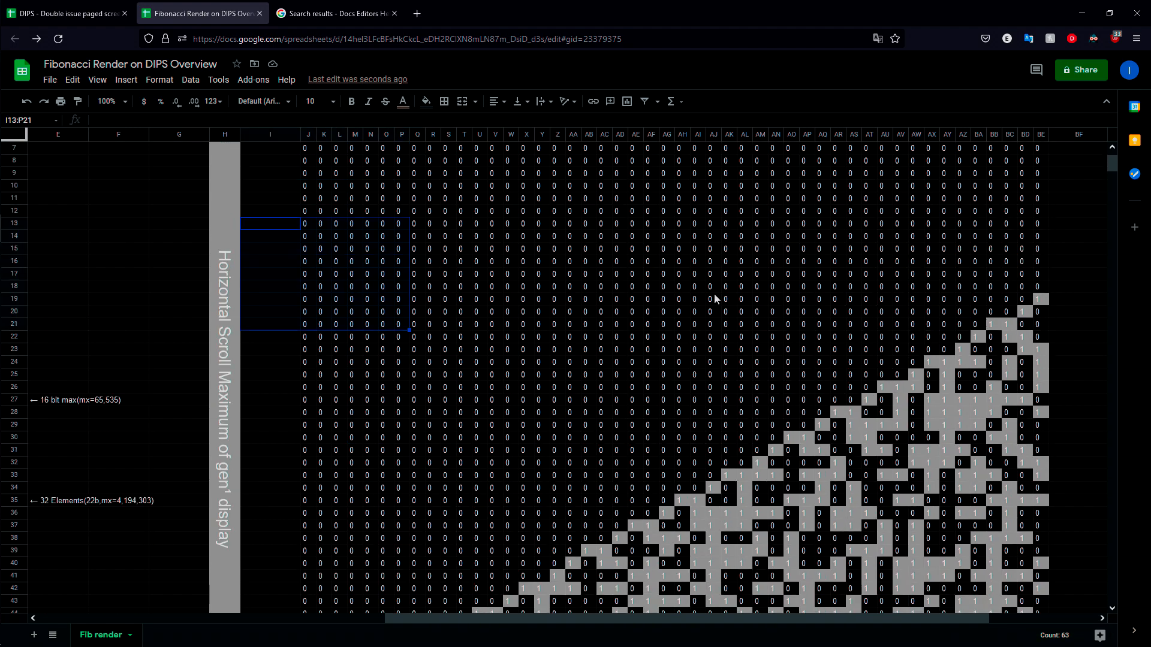
Step: Examine larger blocks of the display and the group of digits in AZ45:BF48
scroll(659, 287, down, 4)
drag(297, 166, 483, 333)
drag(556, 451, 1102, 558)
drag(963, 475, 1057, 516)
scroll(1020, 528, up, 4)
mouse_move(865, 624)
mouse_down()
mouse_move(948, 617)
mouse_move(770, 611)
mouse_move(754, 590)
mouse_move(779, 617)
mouse_move(850, 624)
mouse_up()
scroll(965, 424, down, 6)
scroll(843, 488, up, 6)
scroll(815, 592, down, 6)
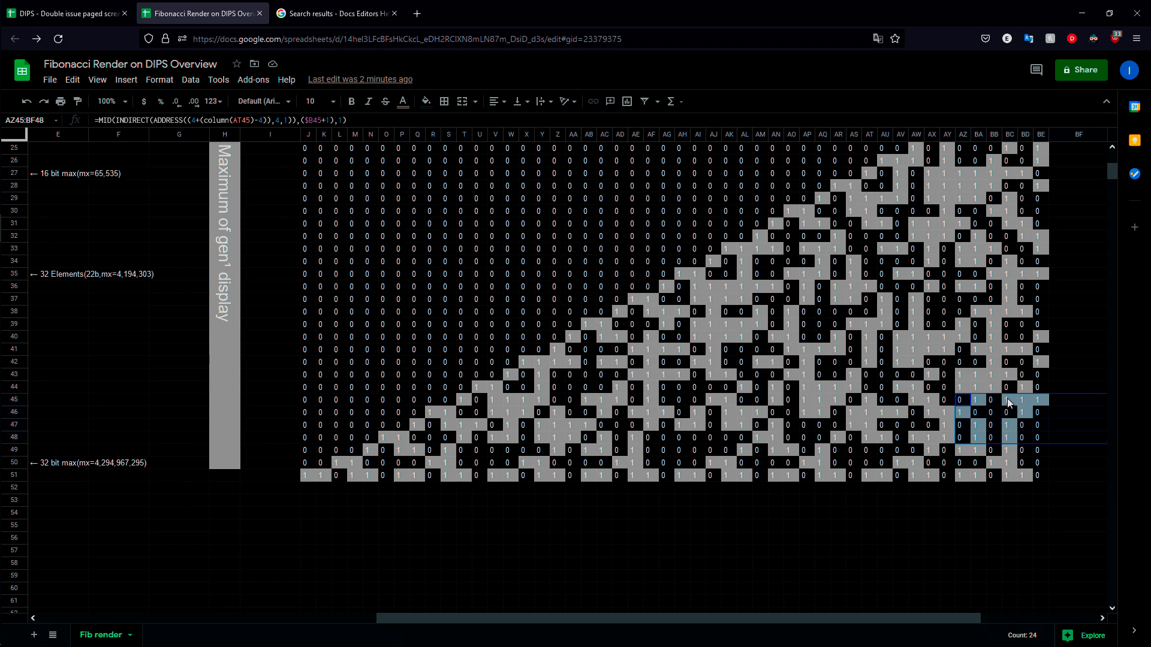
Step: Examine the zero-filled upper rows around cell M7 and compare them with the bit pattern below
scroll(614, 253, up, 6)
scroll(550, 259, down, 6)
scroll(741, 313, up, 2)
scroll(741, 313, up, 4)
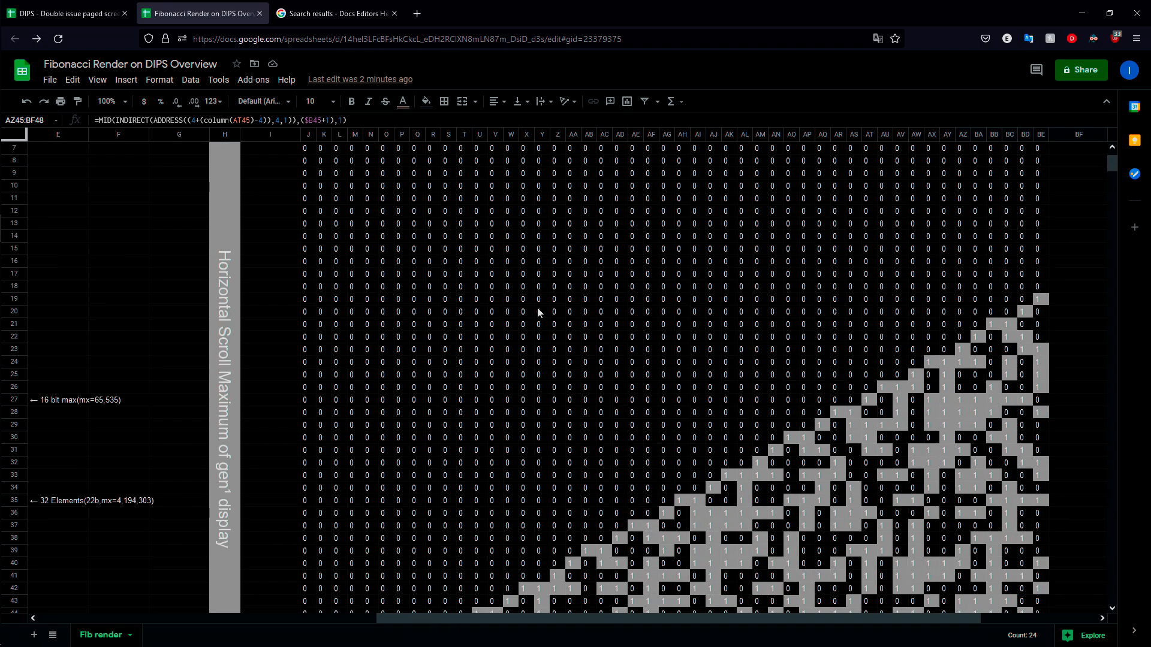
drag(384, 166, 475, 259)
click(355, 149)
scroll(417, 576, down, 4)
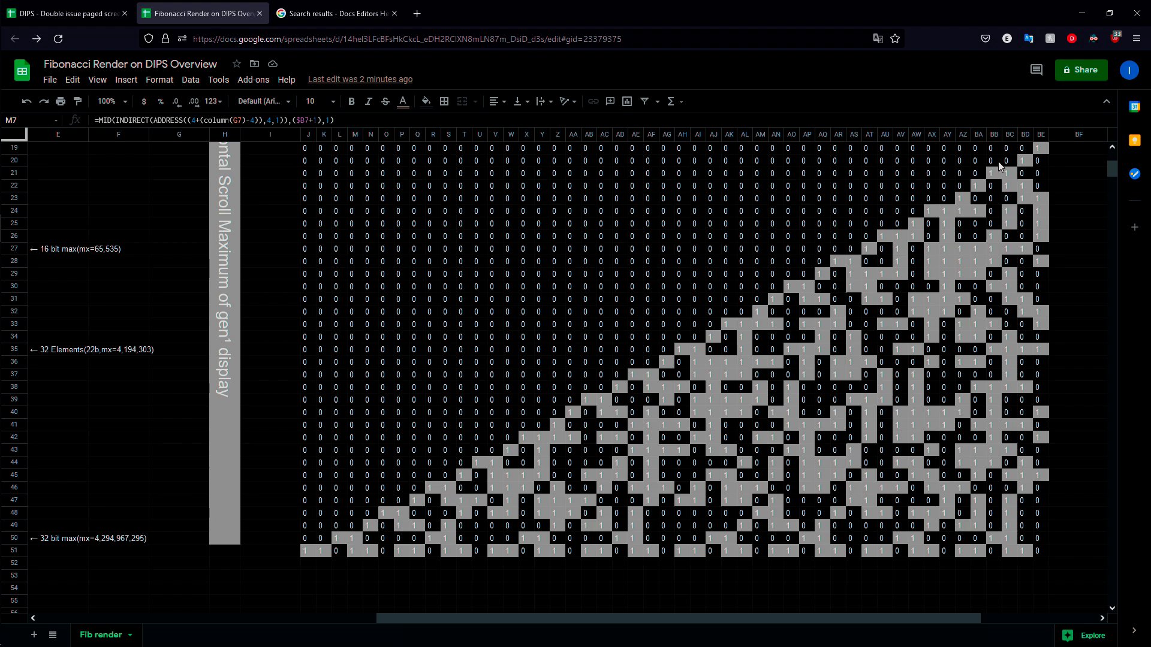
scroll(1018, 225, up, 2)
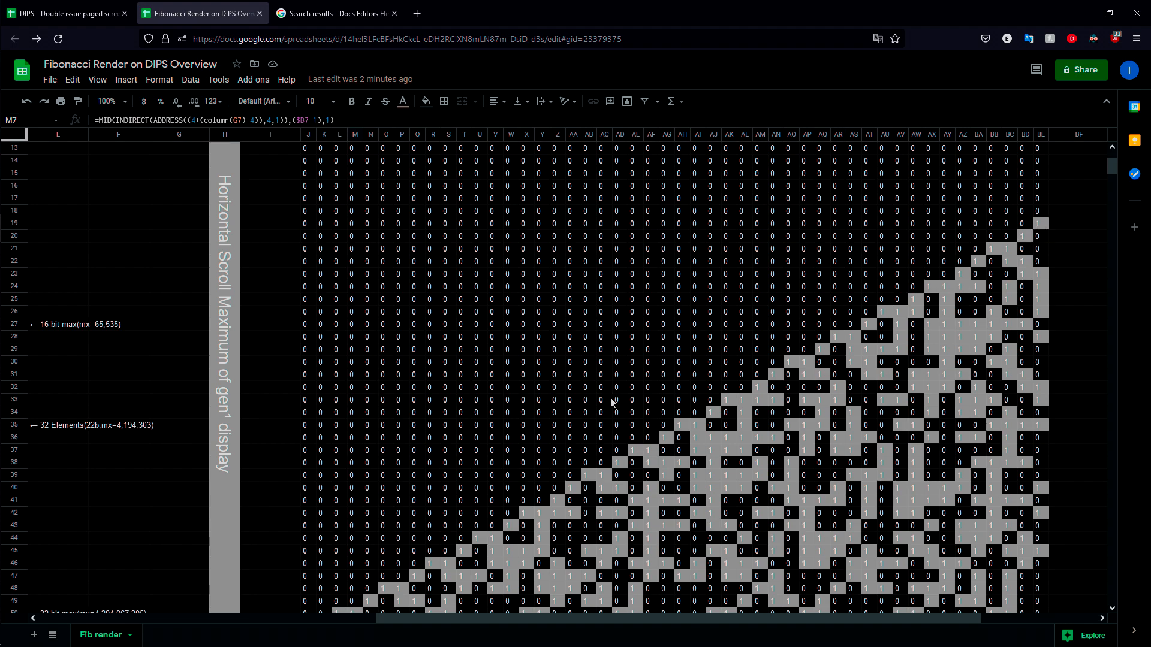
scroll(605, 398, down, 2)
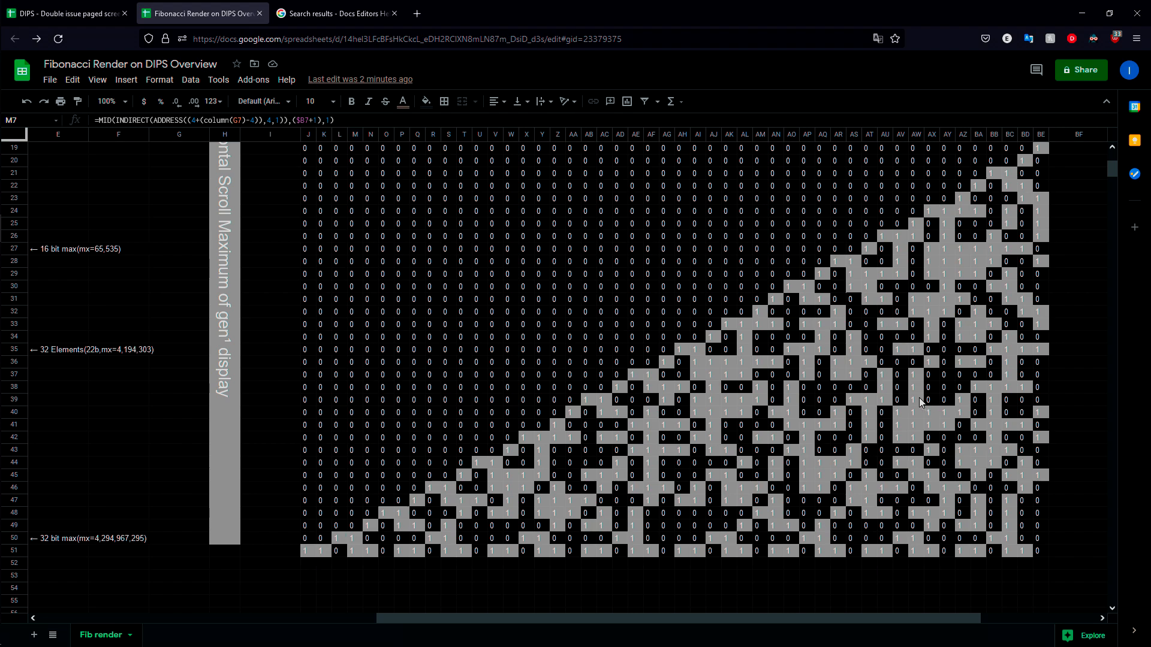
click(311, 551)
drag(310, 551, 326, 551)
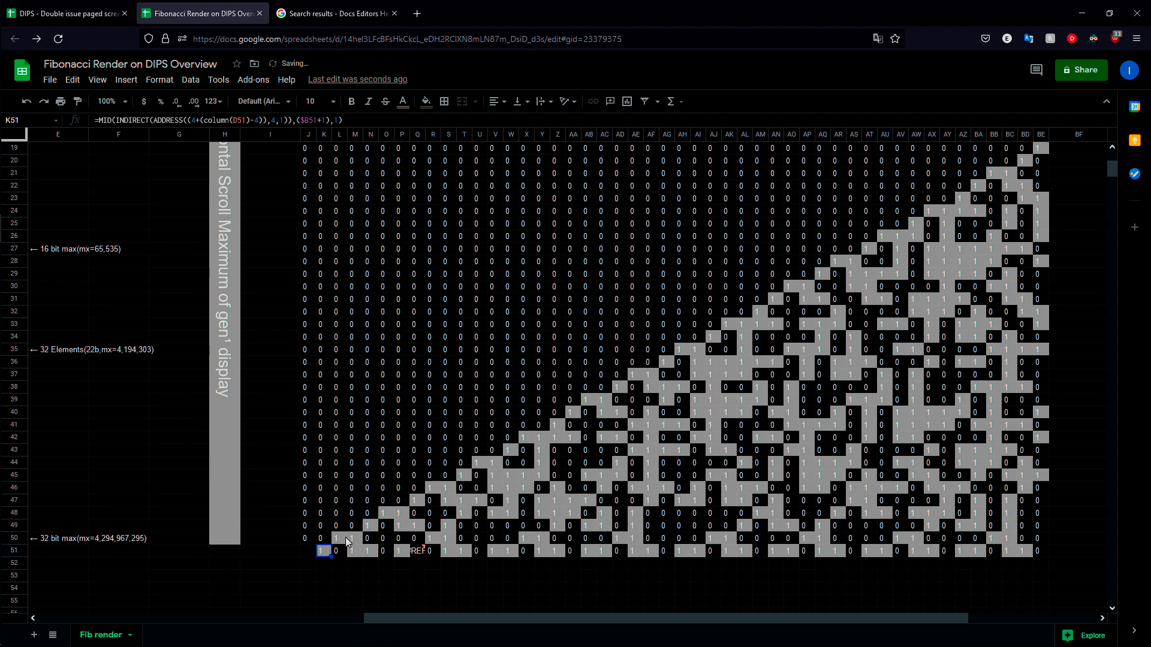
key(ctrl+z)
click(370, 575)
Step: Inspect the MID formulas in cells AH47 and AZ50 and compare the surrounding rows of the display
scroll(964, 235, up, 1)
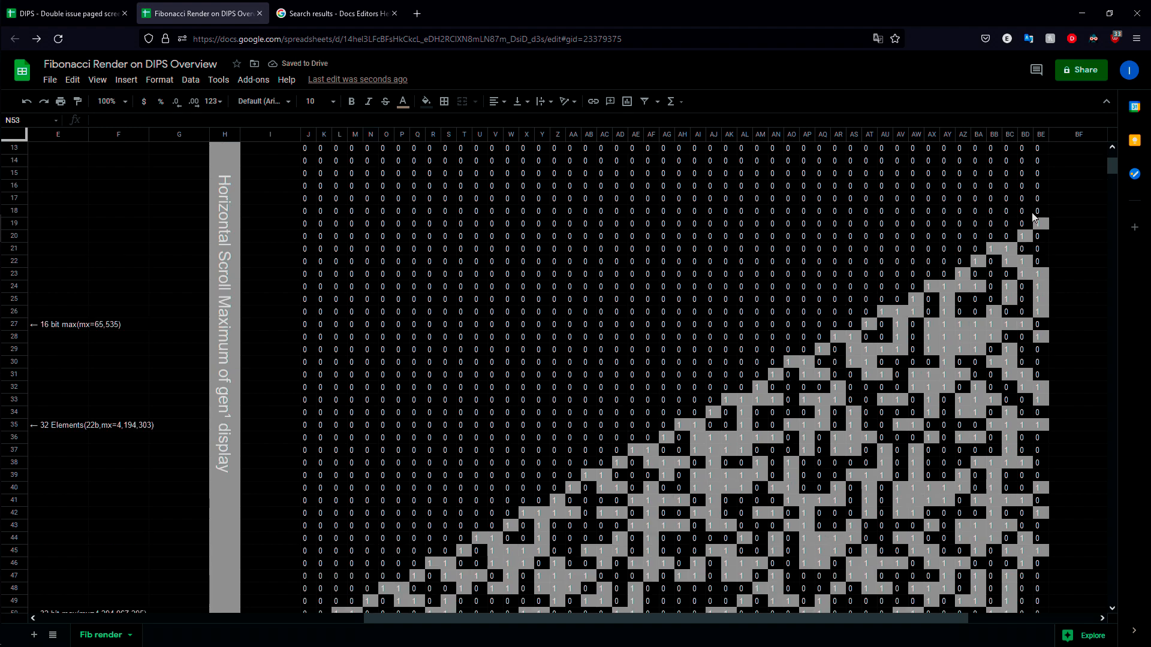
scroll(629, 341, down, 1)
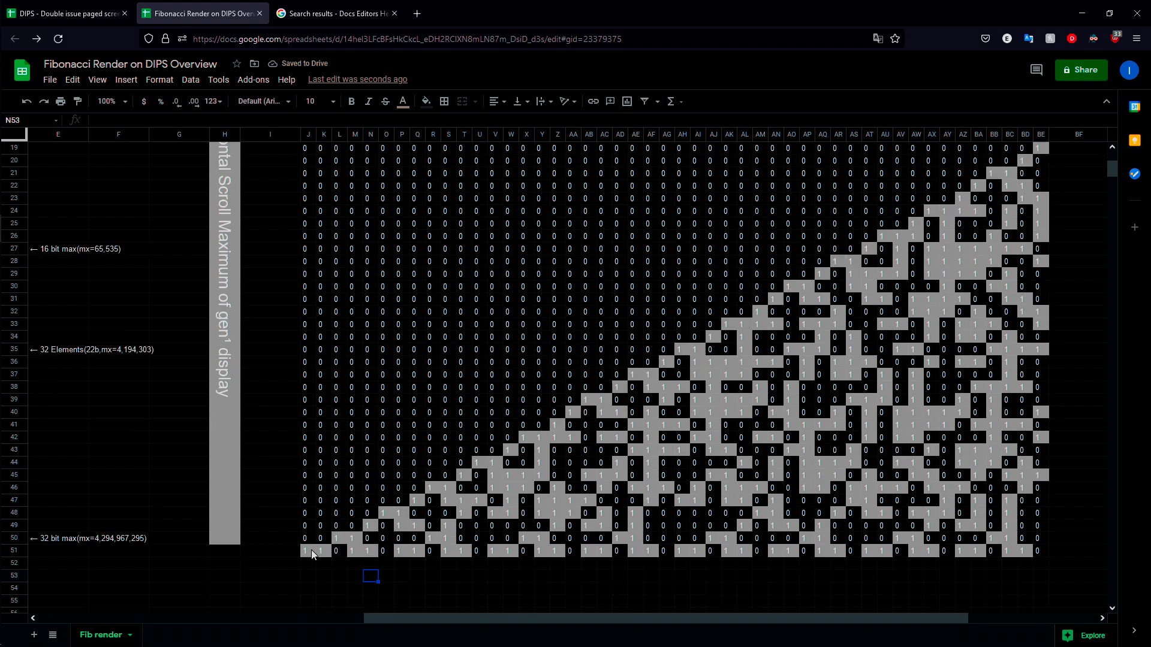
click(683, 500)
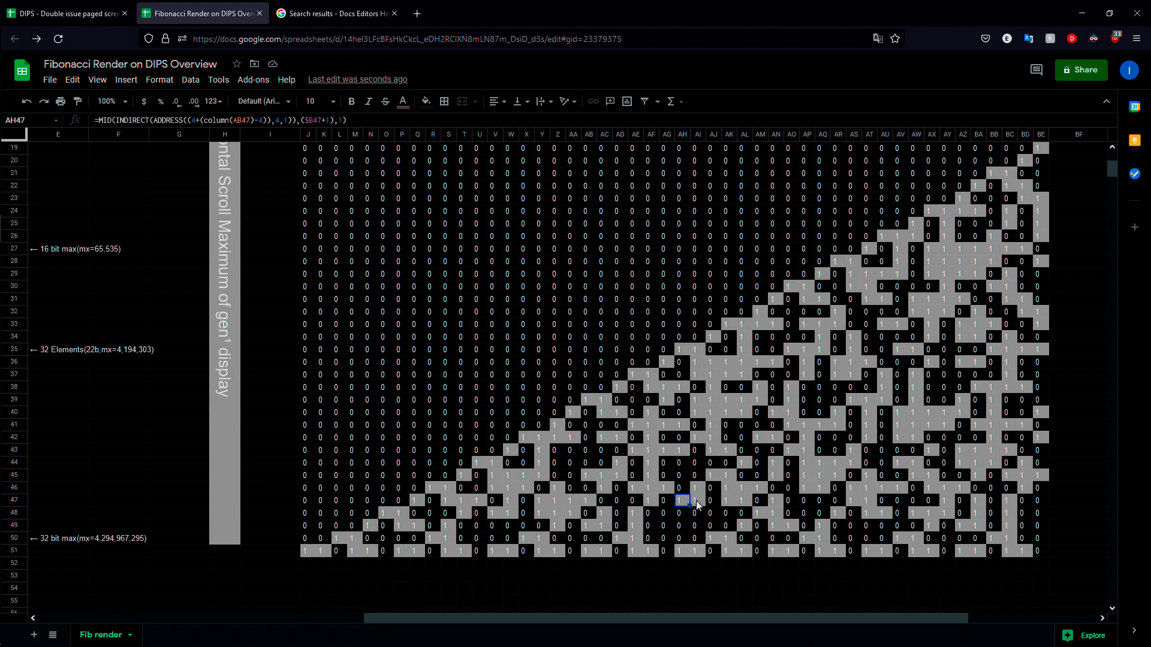
scroll(702, 435, down, 2)
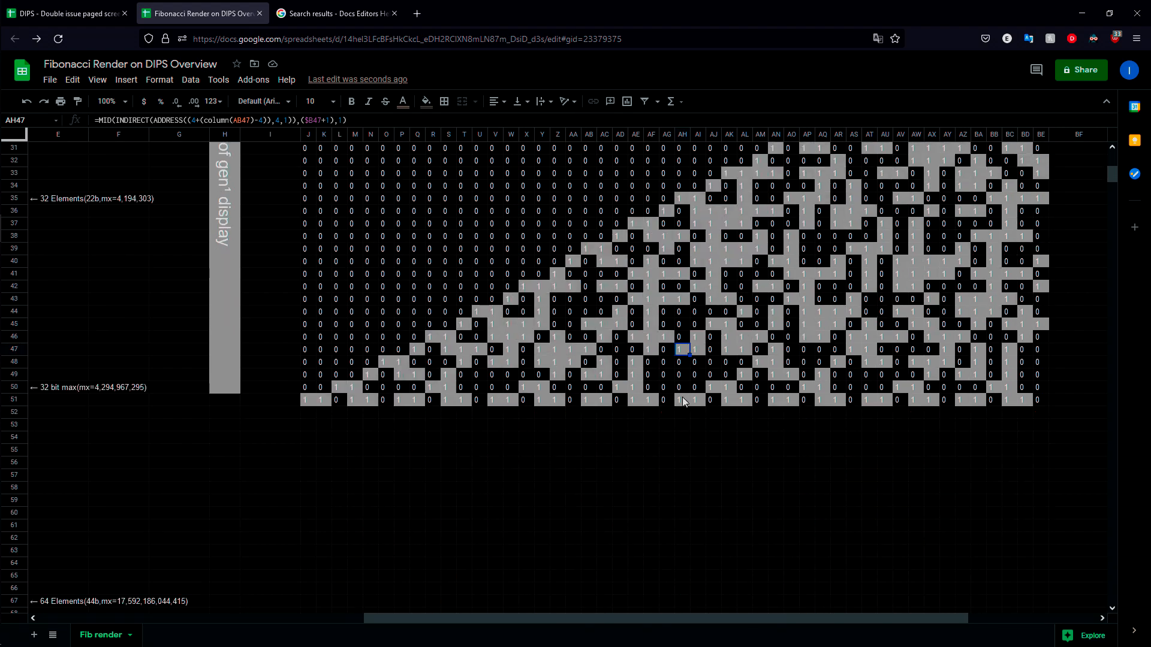
scroll(837, 435, up, 1)
click(962, 462)
scroll(301, 444, down, 1)
scroll(302, 464, up, 1)
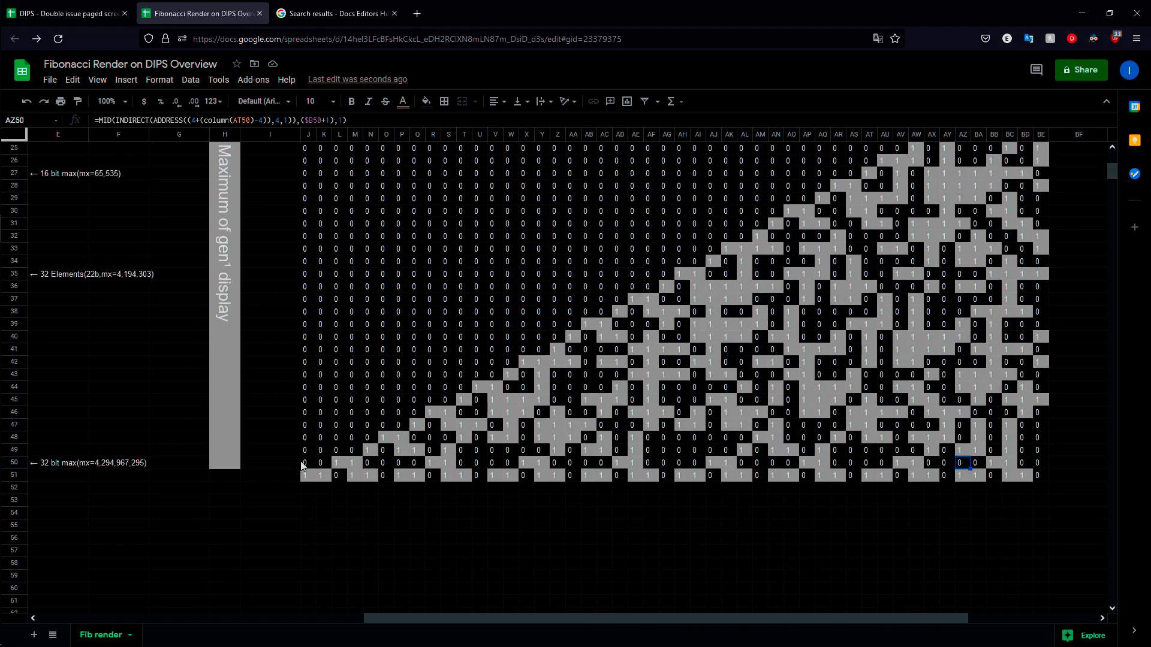
scroll(1049, 441, up, 1)
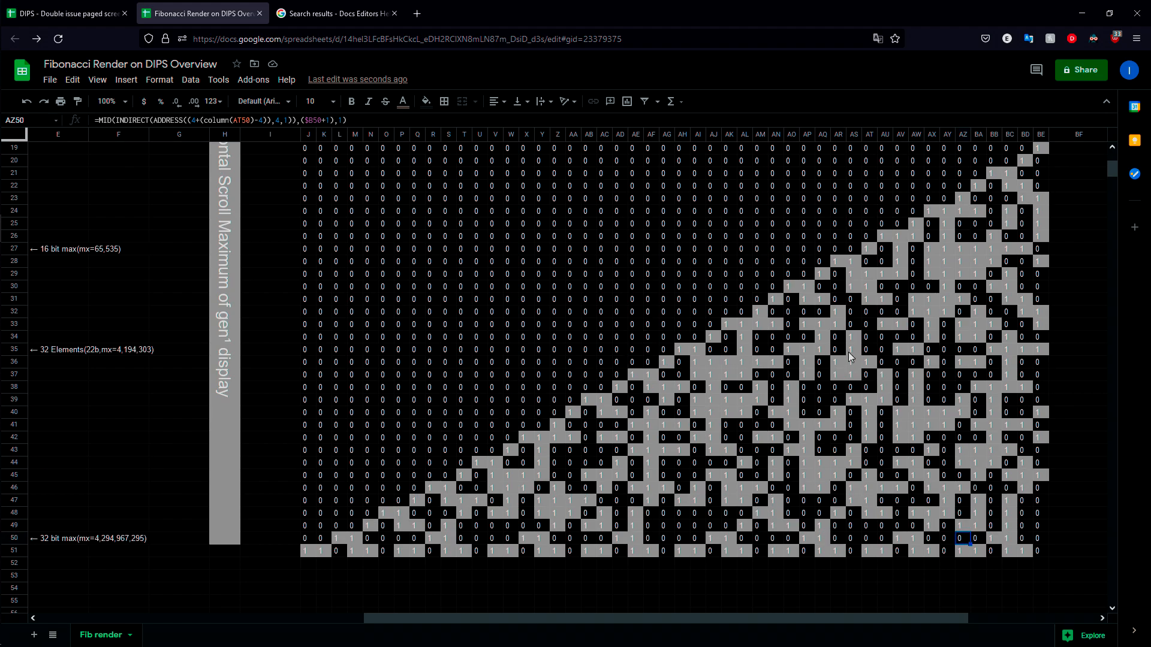
Step: Highlight the blocks AP42:BE49 and J47:Q51 to examine how page selections cover the display
drag(1048, 441, 807, 525)
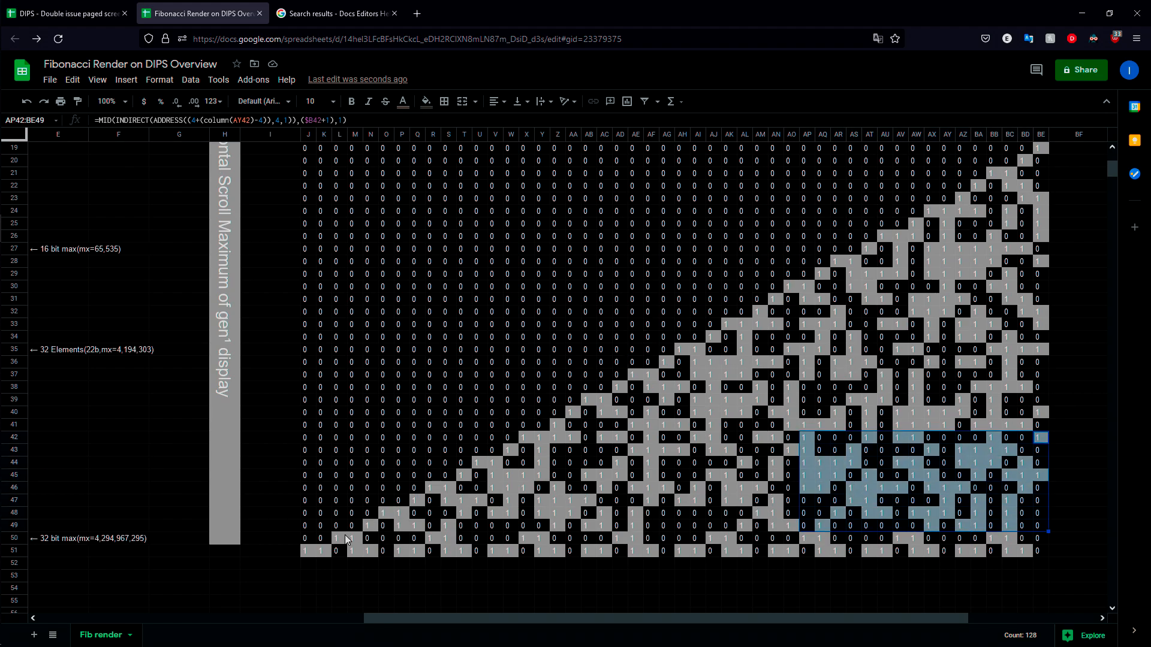
scroll(614, 467, down, 2)
drag(311, 477, 418, 431)
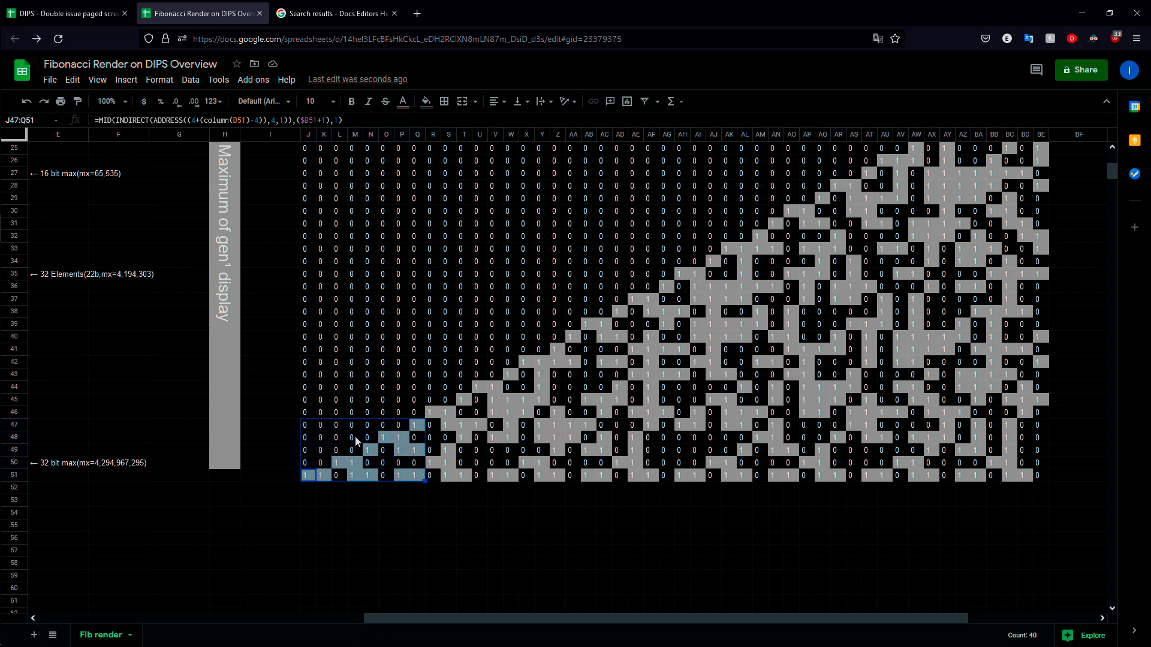
click(448, 500)
drag(307, 478, 419, 433)
click(511, 501)
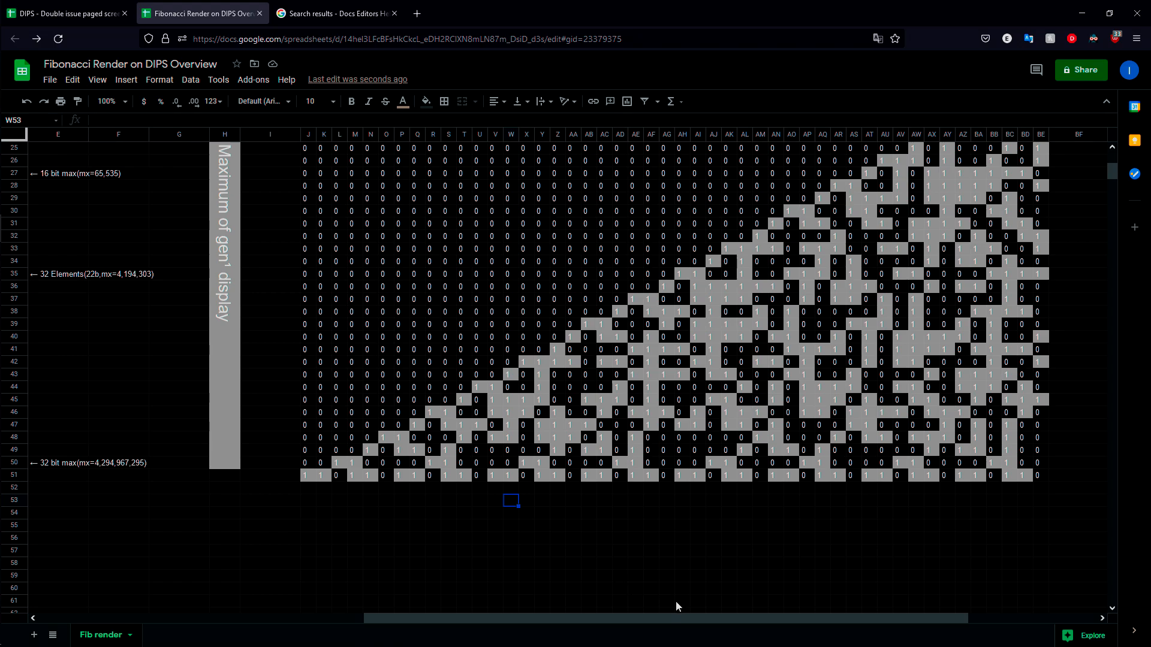
Step: Switch to the DIPS - Double issue paged screen spreadsheet and examine its new two-page layout and the old 8bit bandwidth model
scroll(739, 589, up, 2)
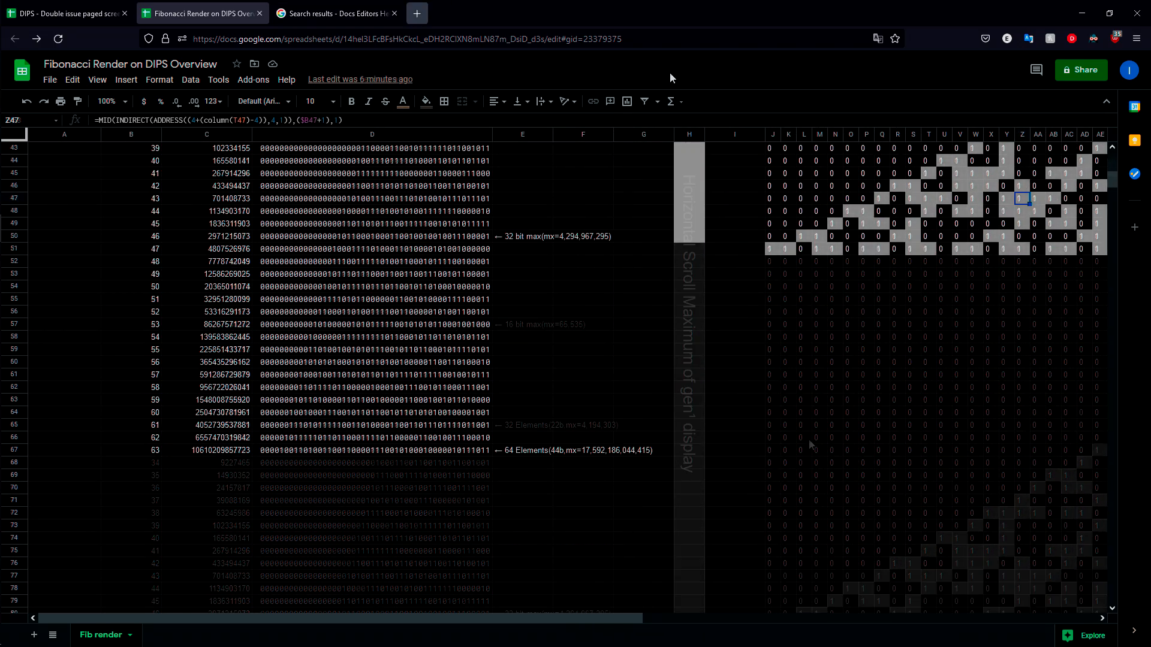
scroll(673, 355, up, 4)
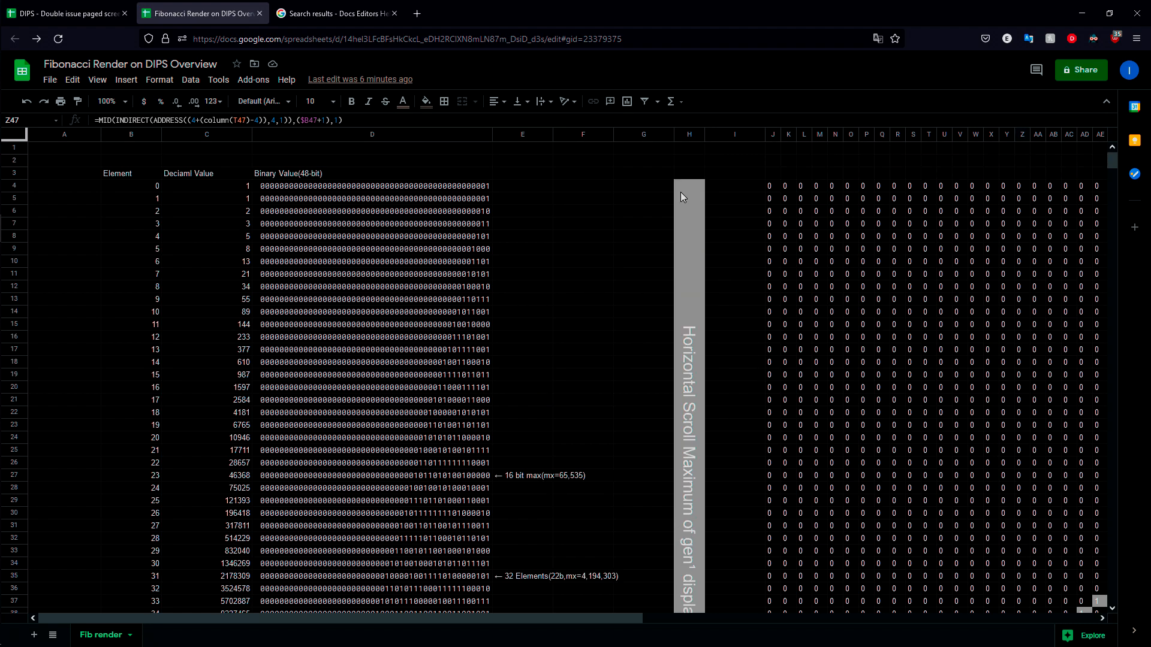
click(66, 13)
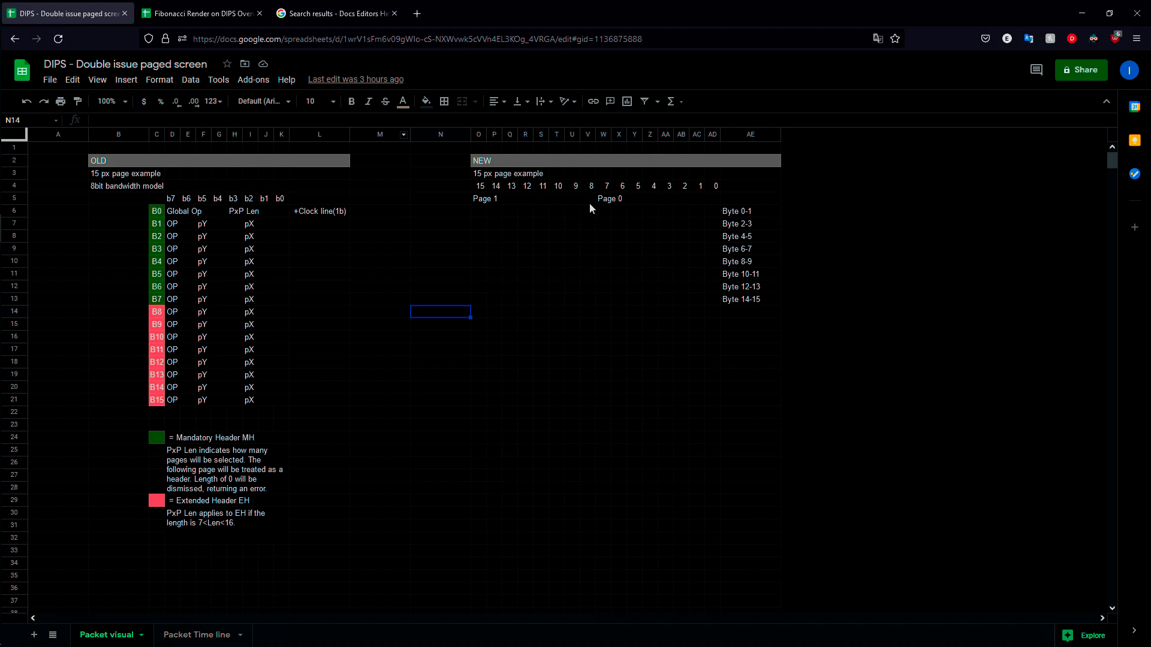
drag(607, 207, 708, 292)
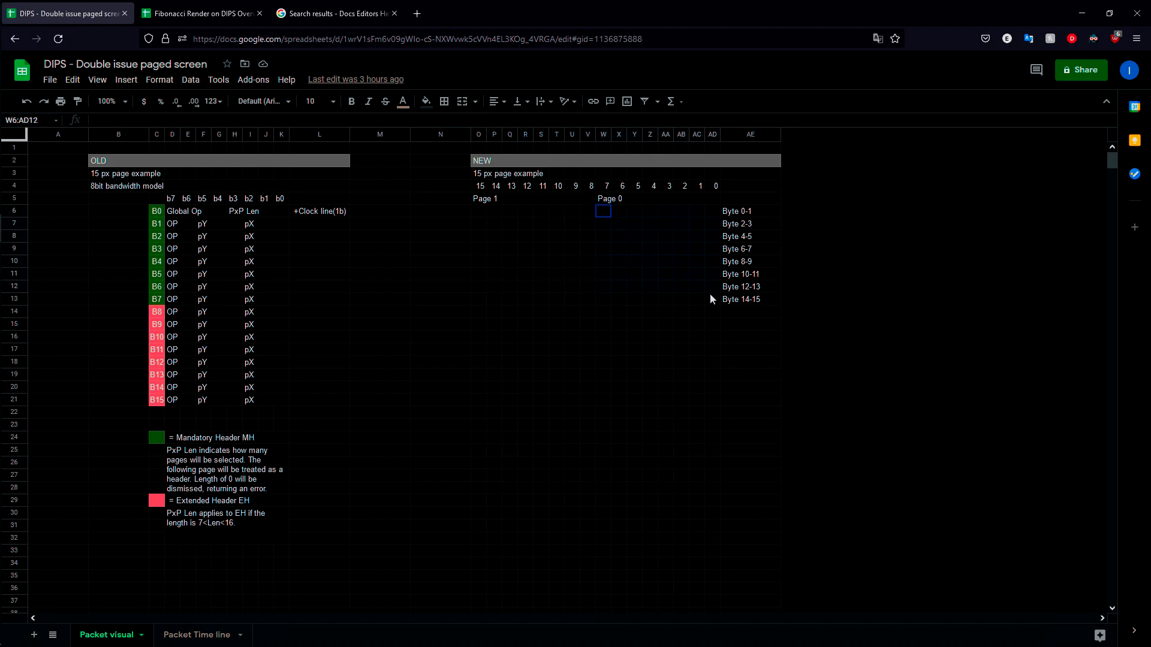
drag(480, 211, 597, 297)
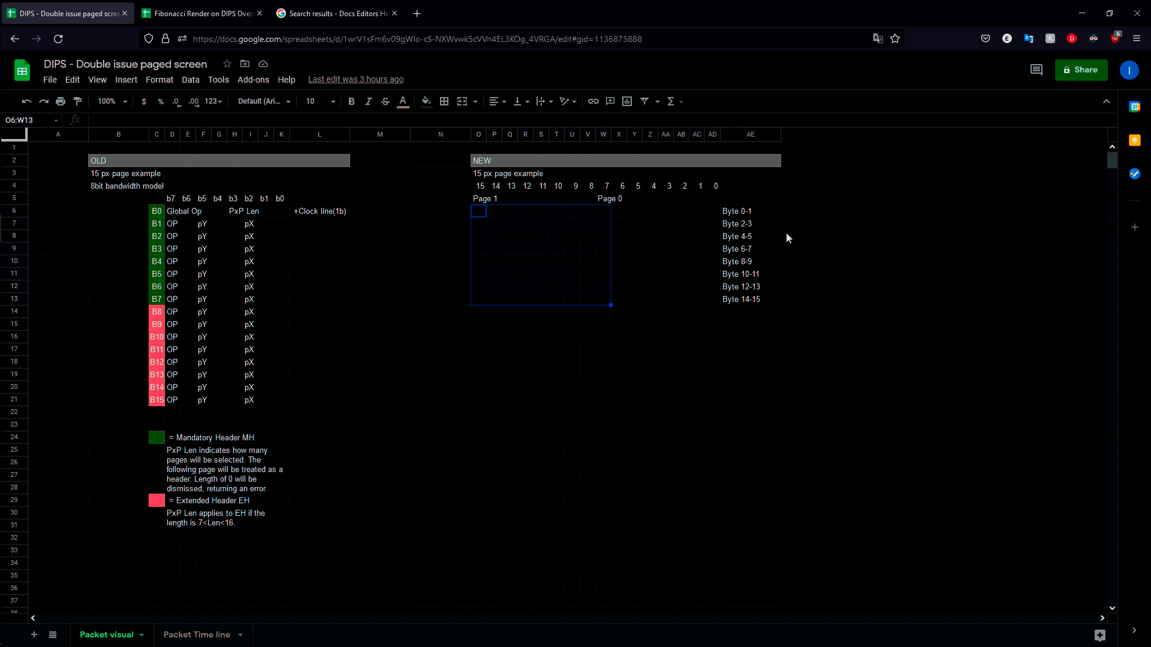
click(754, 247)
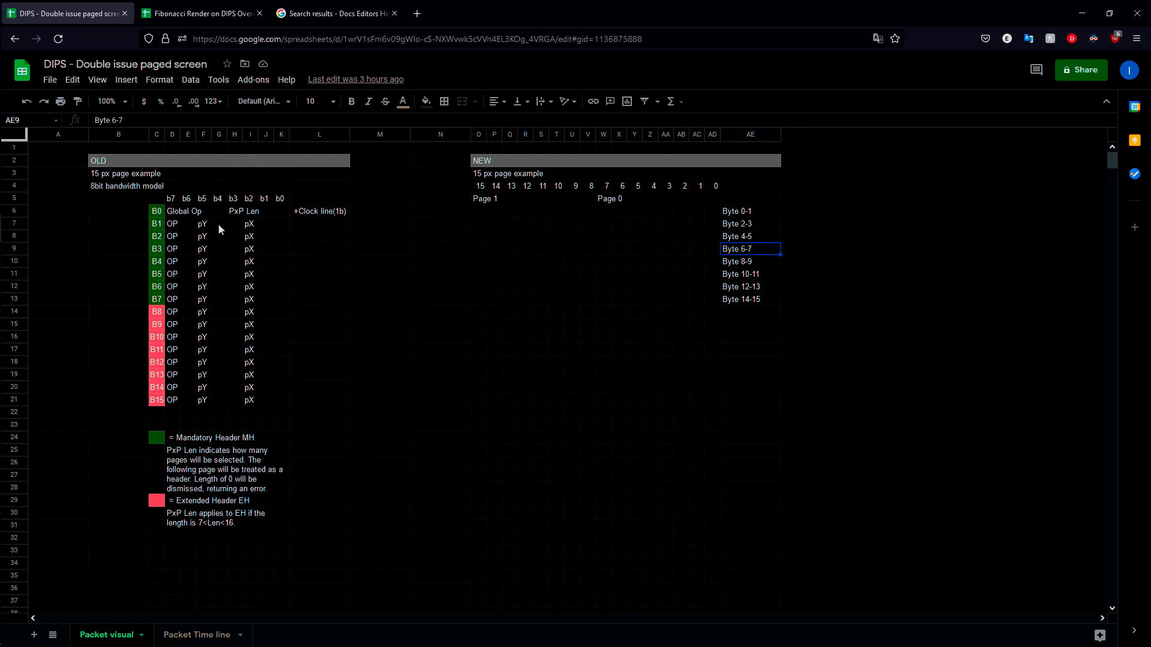
click(99, 187)
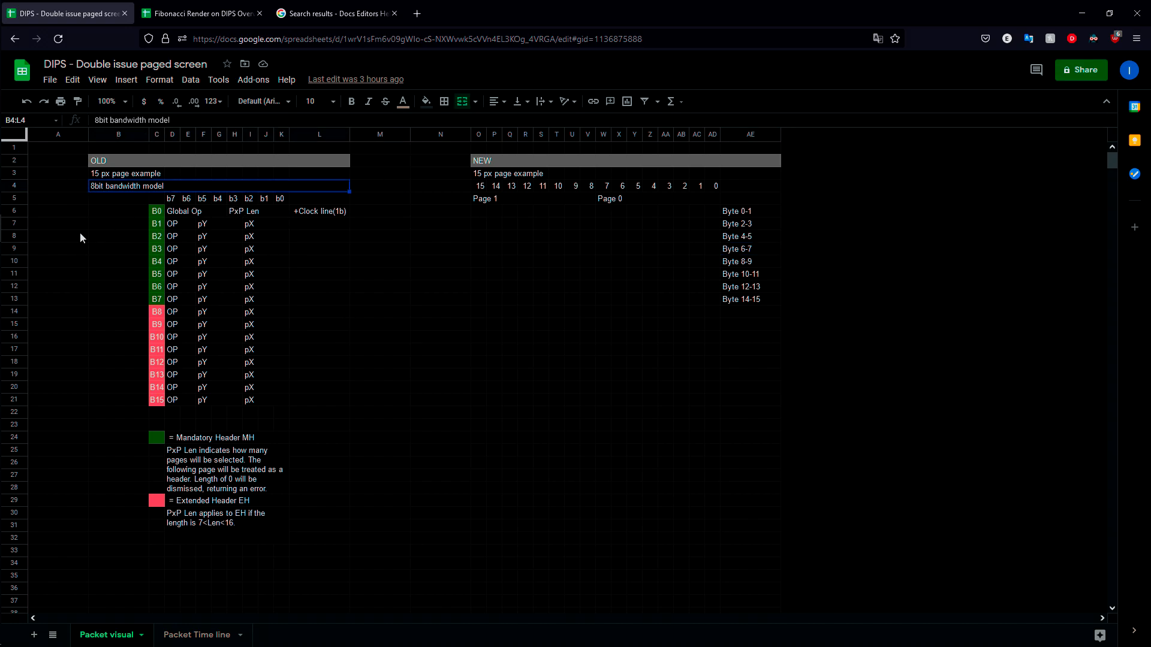
drag(161, 211, 262, 396)
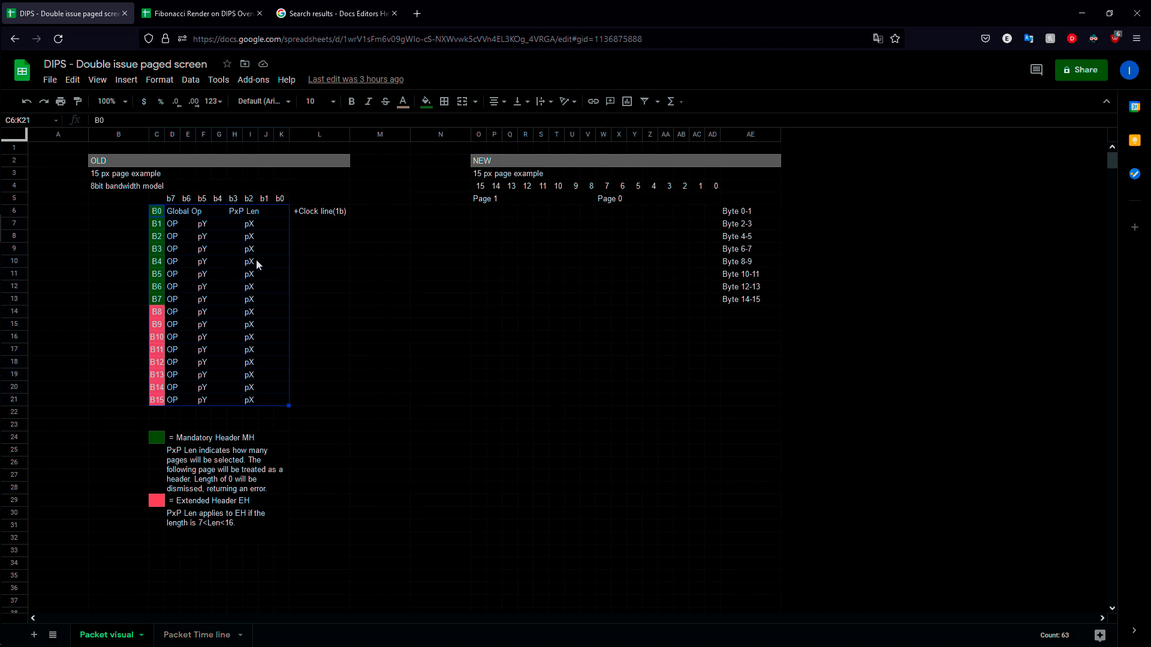
Step: Highlight the old model's Global Op and PxP Len fields, extended header rows C14:K21 and mandatory header rows C6:K13
click(182, 210)
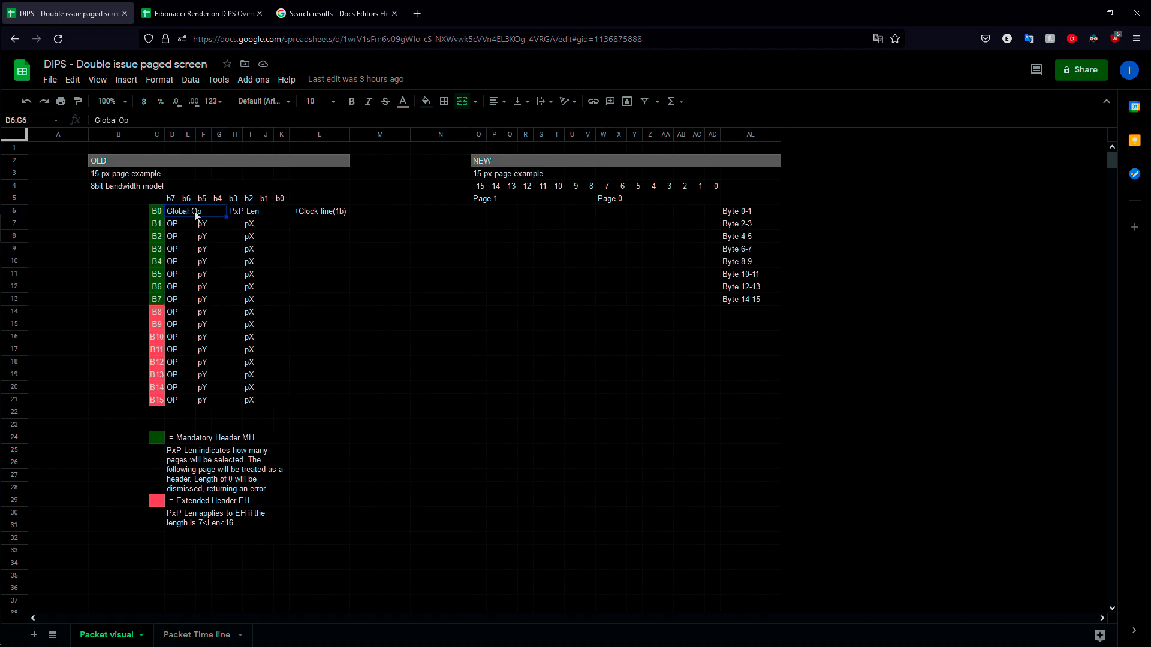
click(256, 209)
drag(179, 226, 280, 285)
click(359, 264)
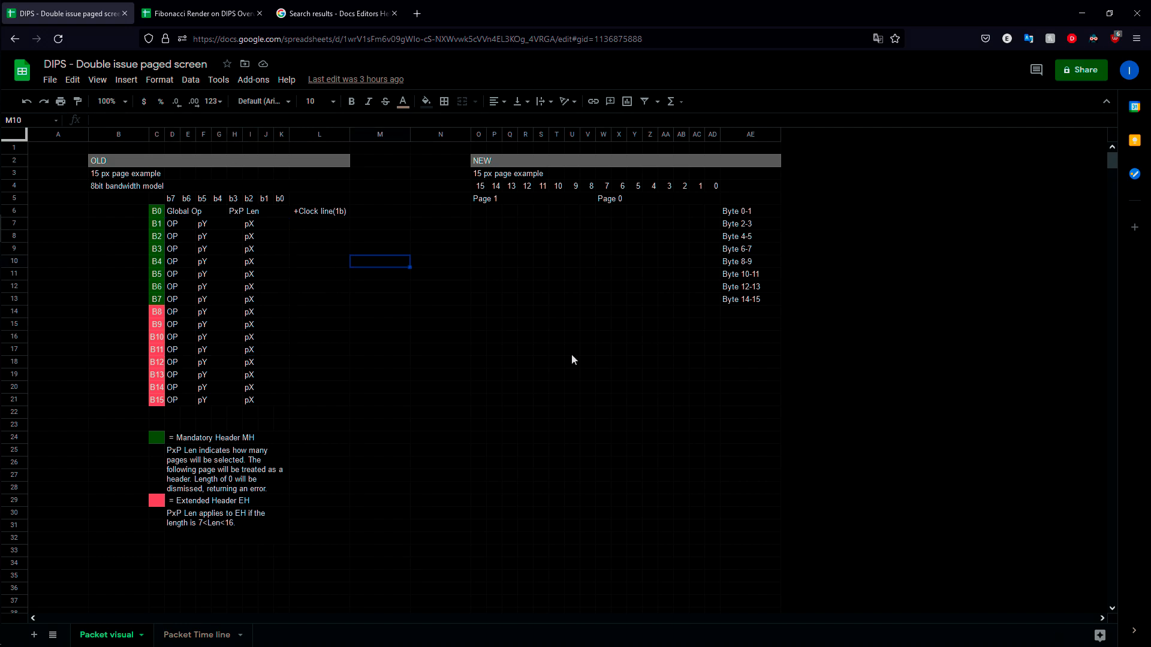
drag(156, 310, 268, 394)
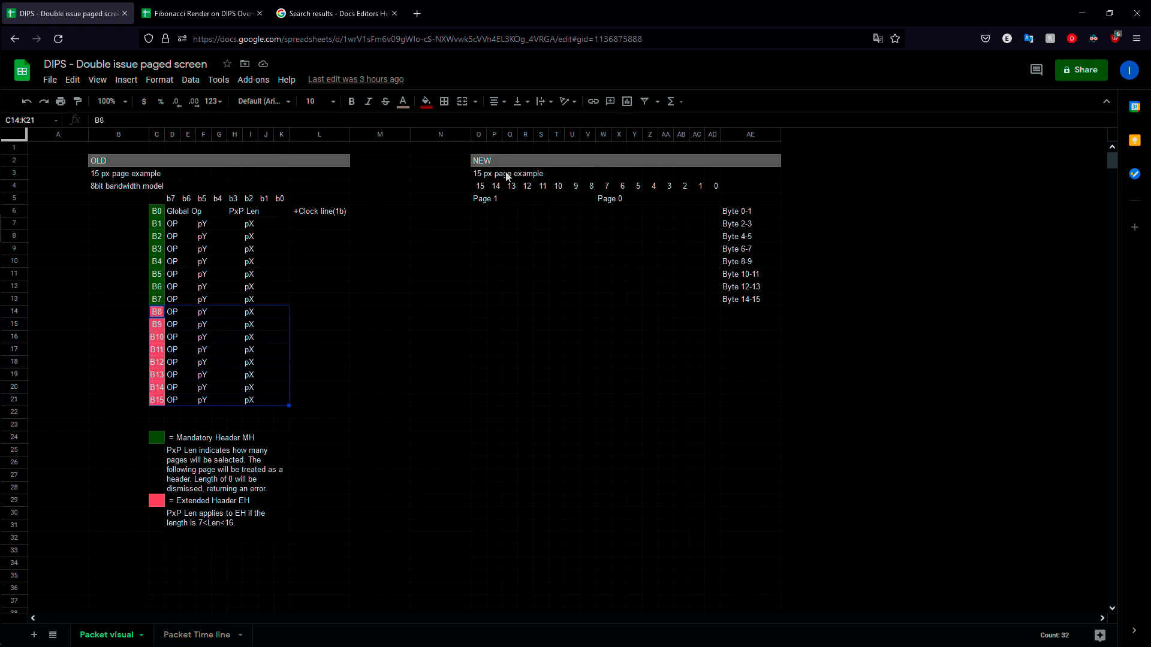
drag(156, 211, 281, 300)
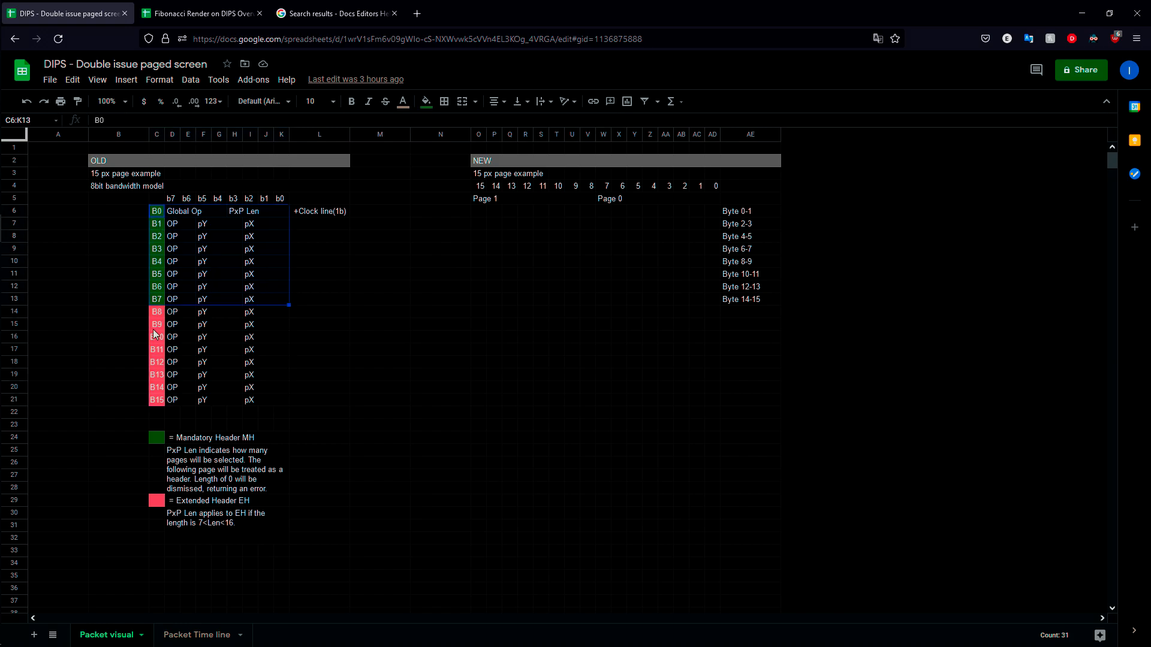
Step: Highlight the Page 1 block O6:V13 and Page 0 block W6:AD13 to examine the new layout's page division
drag(477, 211, 594, 304)
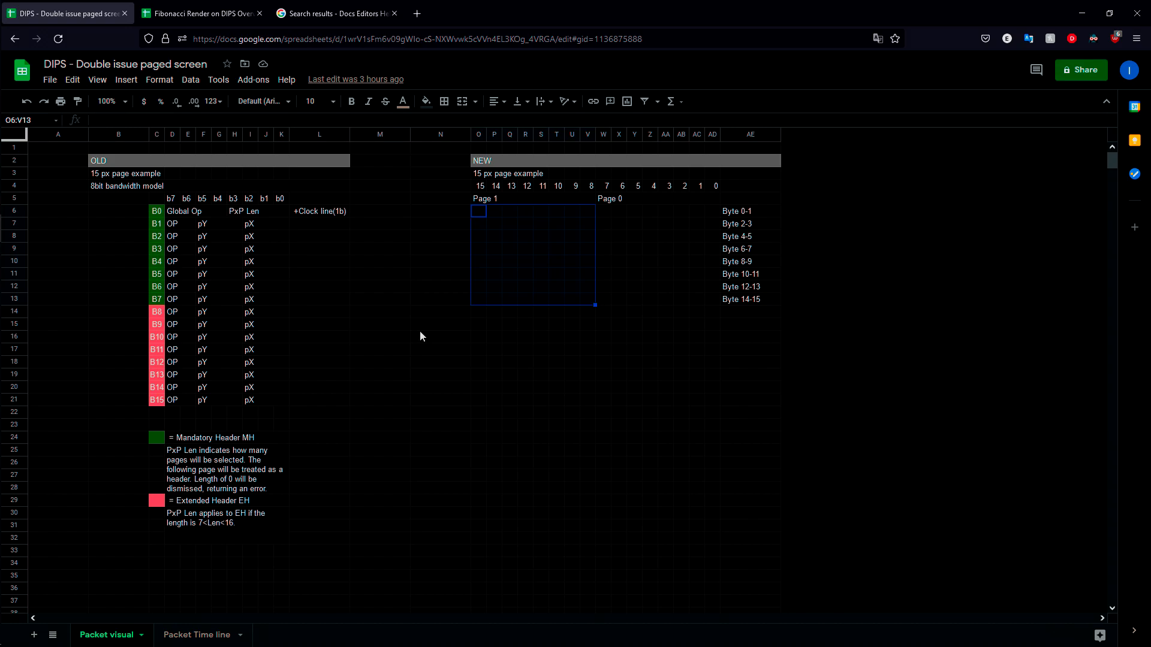
drag(607, 214, 709, 214)
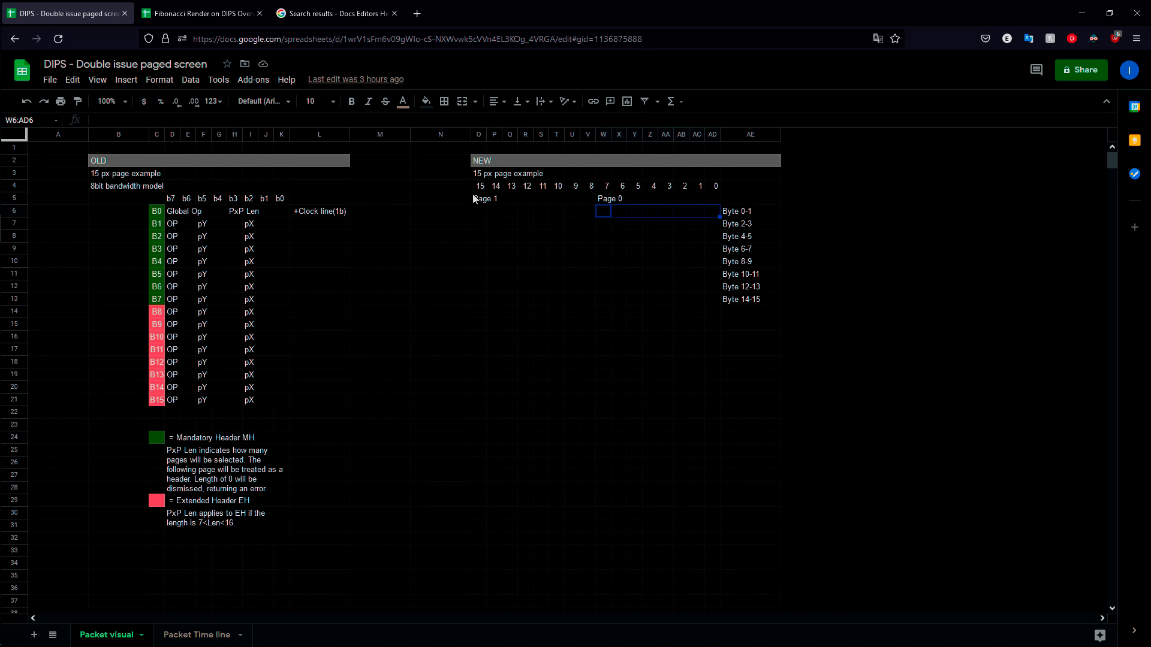
click(695, 213)
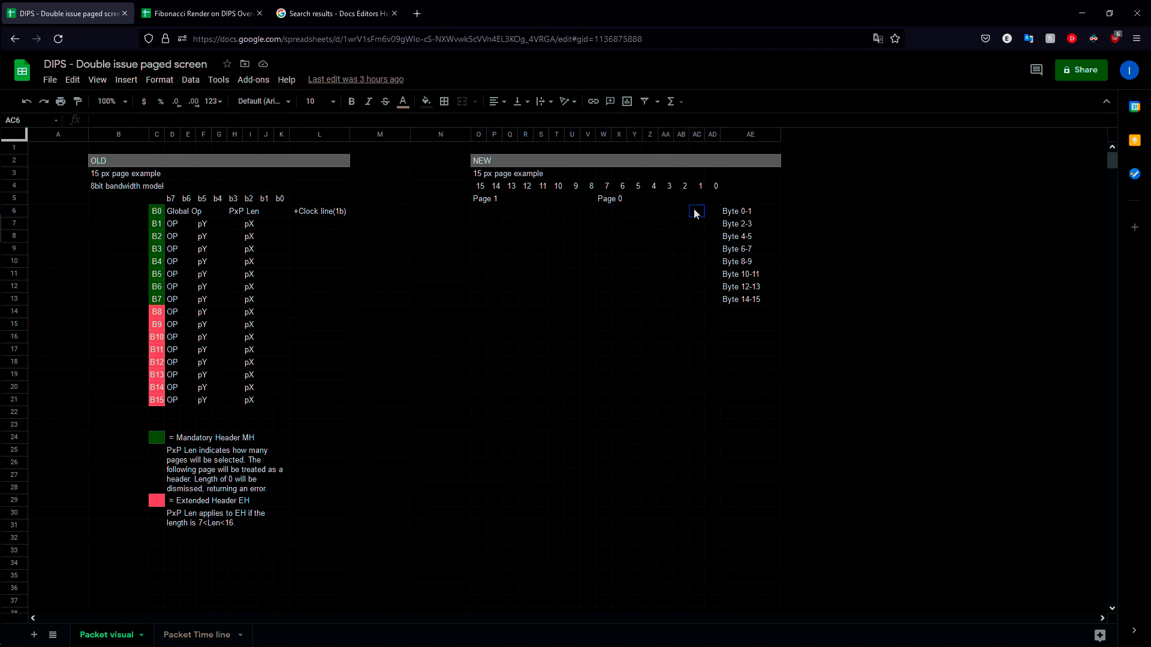
drag(679, 214, 719, 214)
drag(606, 213, 710, 300)
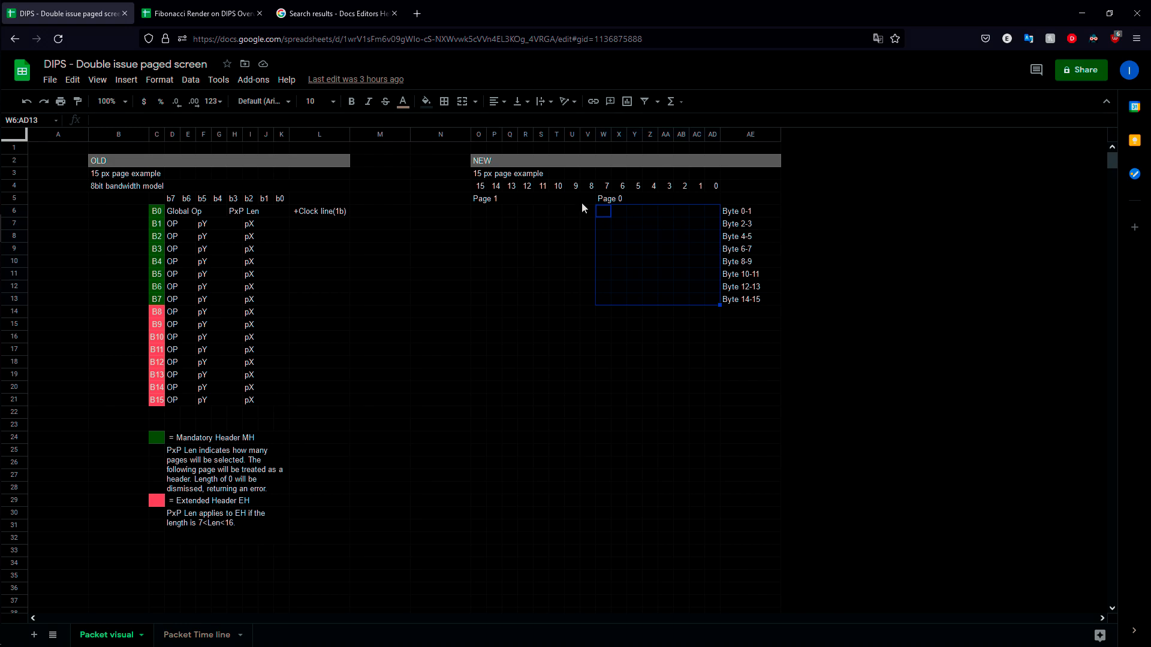
drag(475, 209, 592, 295)
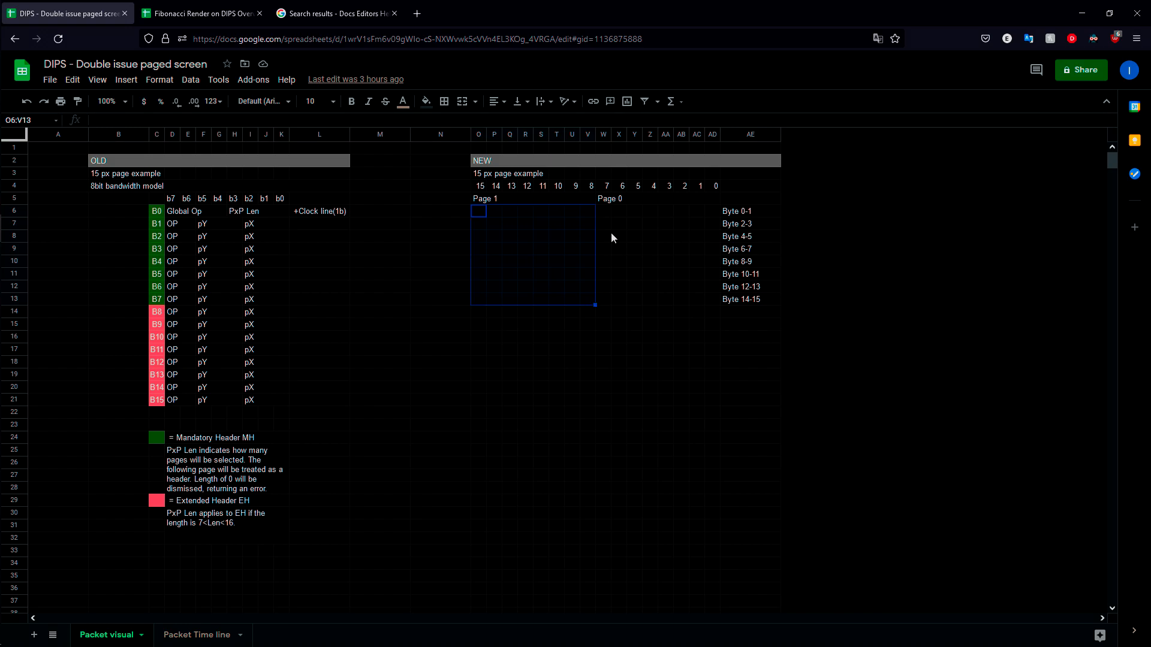
drag(597, 210, 711, 300)
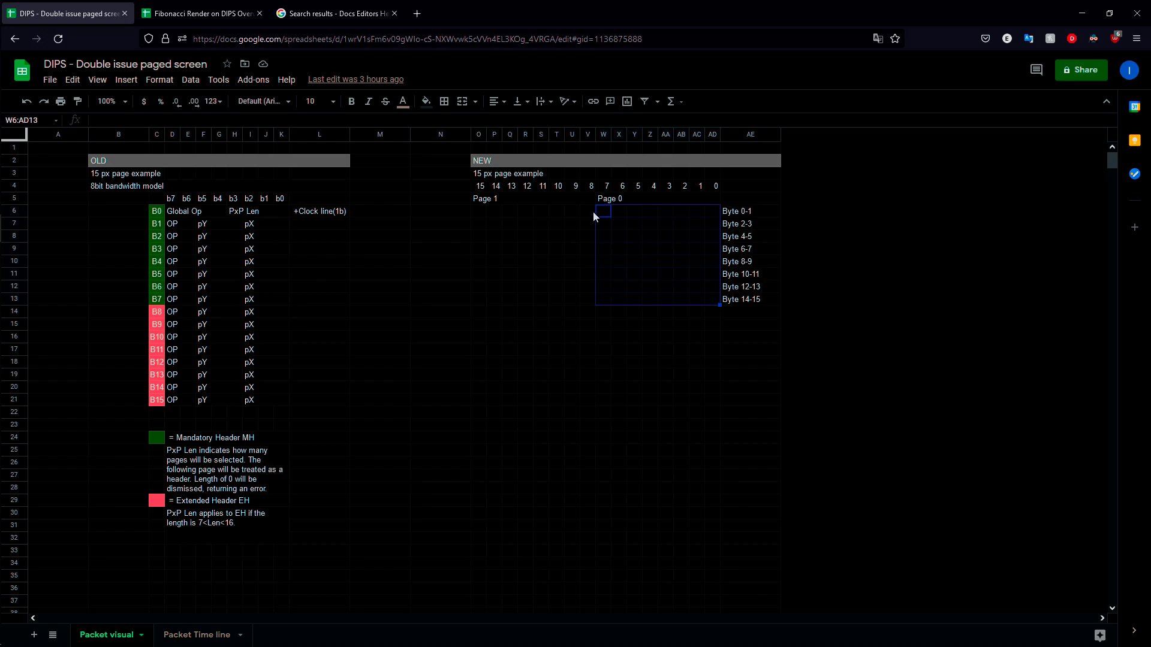
drag(472, 210, 587, 303)
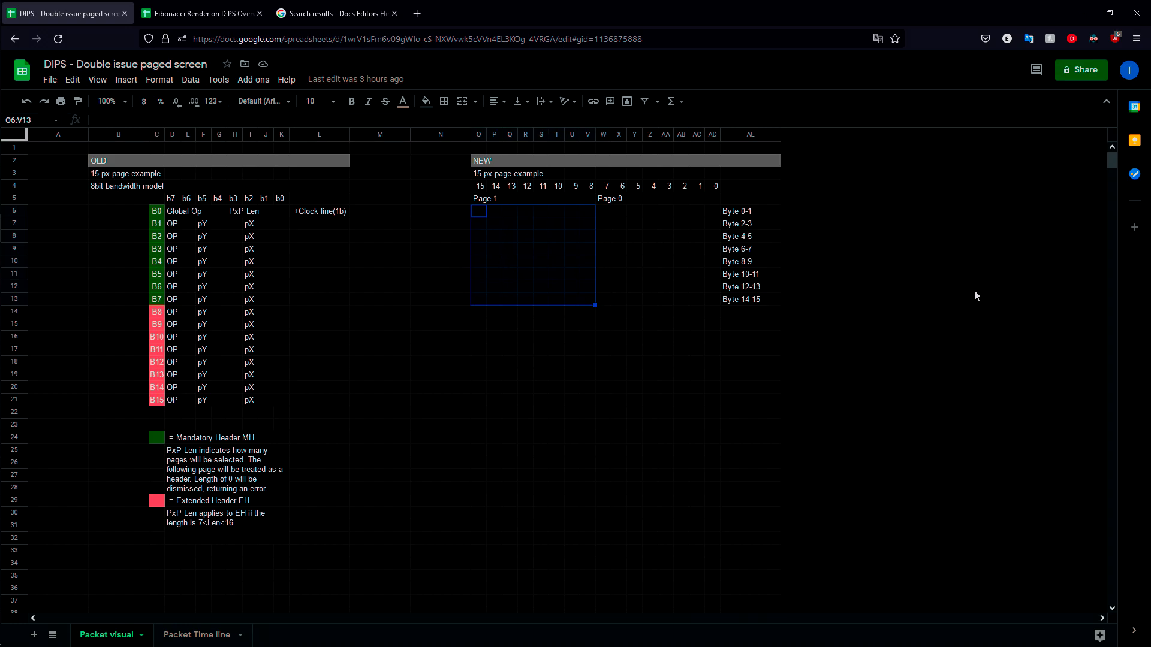
Step: Compare individual cells inside Page 1 and Page 0, ending with the whole Page 0 block W6:AD13 selected
click(558, 249)
click(665, 236)
click(576, 236)
click(666, 249)
click(541, 275)
drag(605, 213, 712, 306)
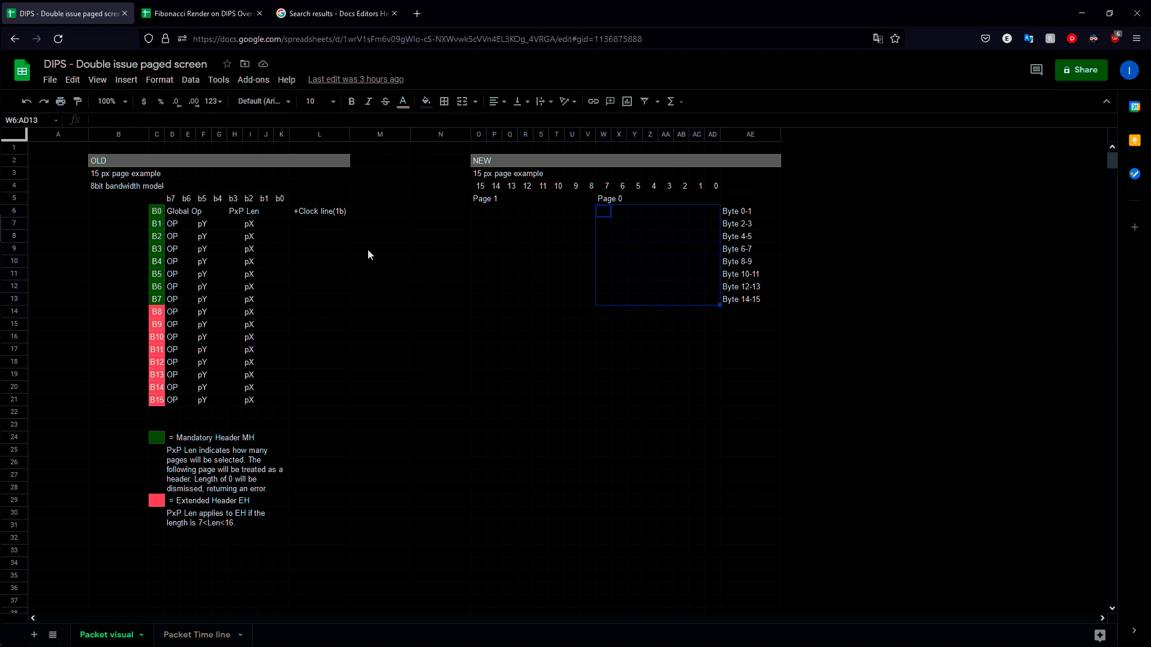
Step: Examine how selections starting in Page 1 and Page 0 extend across both pages and into the empty rows below
drag(476, 211, 607, 282)
drag(619, 212, 681, 274)
click(603, 220)
drag(476, 214, 777, 592)
scroll(1085, 441, up, 5)
click(605, 362)
drag(483, 211, 605, 317)
click(525, 238)
drag(473, 210, 595, 308)
click(664, 224)
drag(609, 214, 706, 315)
click(477, 339)
scroll(367, 329, down, 2)
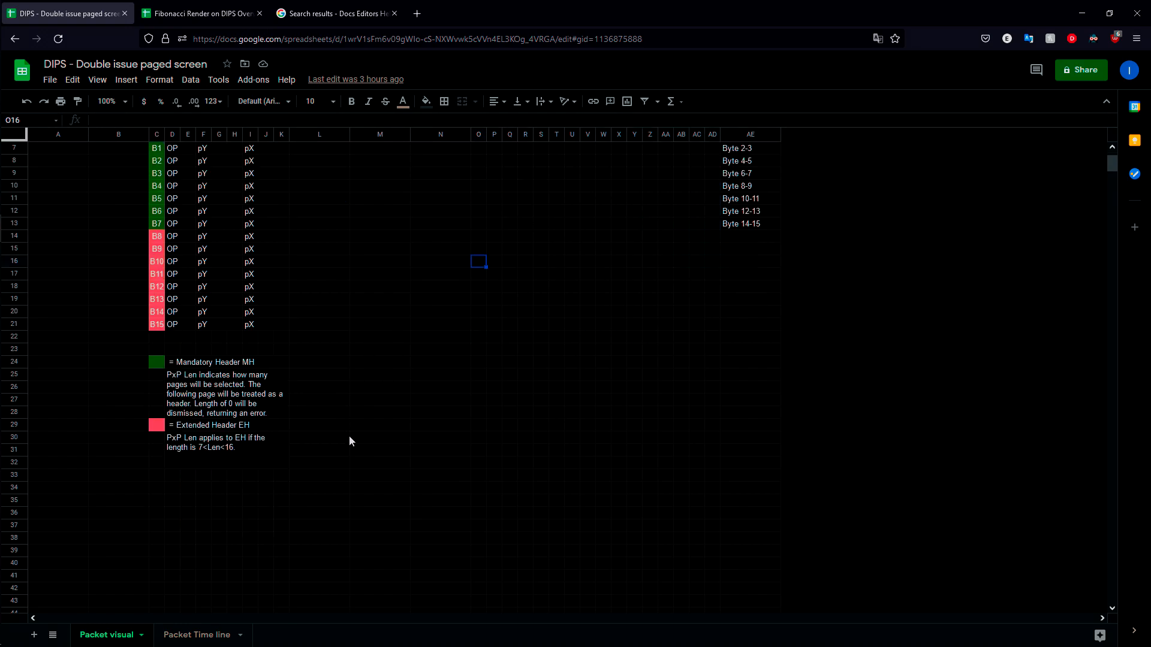
click(431, 311)
scroll(574, 257, up, 2)
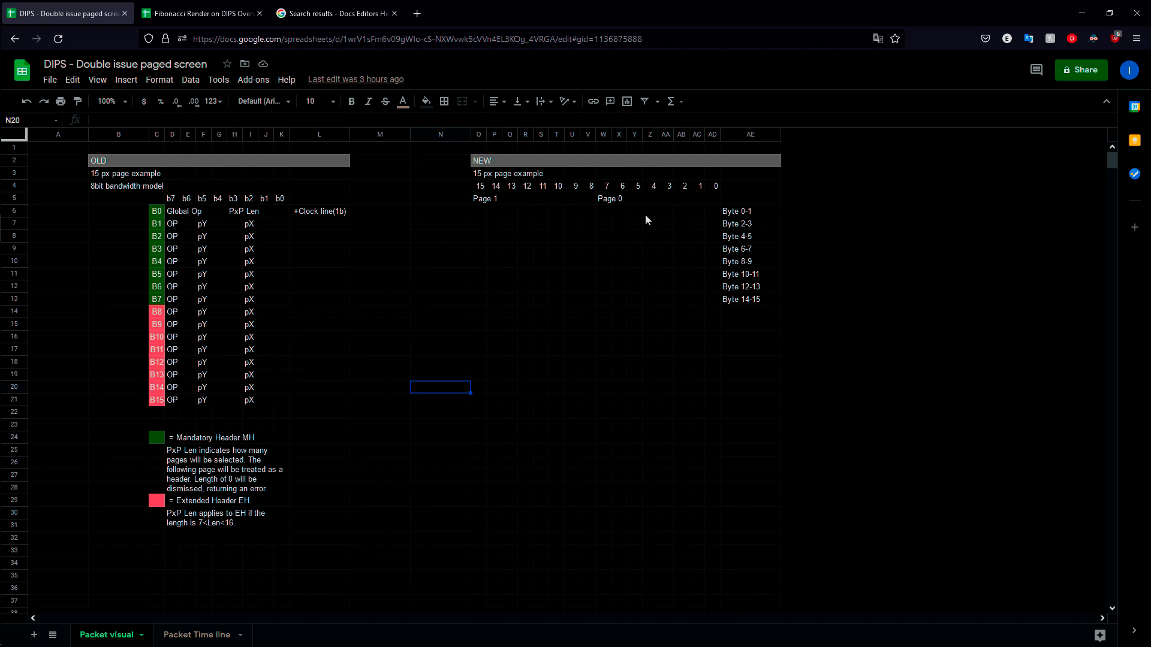
Step: Highlight both pages together as O6:AD13, and inspect cells within Page 1 and Page 0 separately
drag(483, 213, 713, 301)
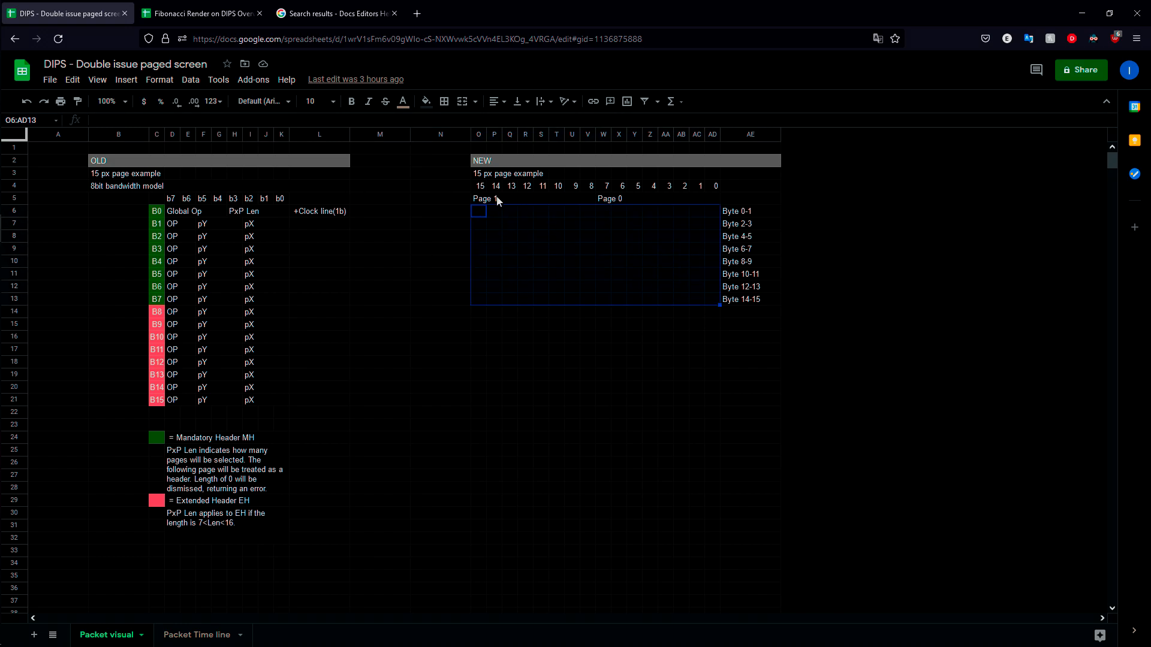
click(588, 214)
drag(476, 202, 589, 249)
click(619, 236)
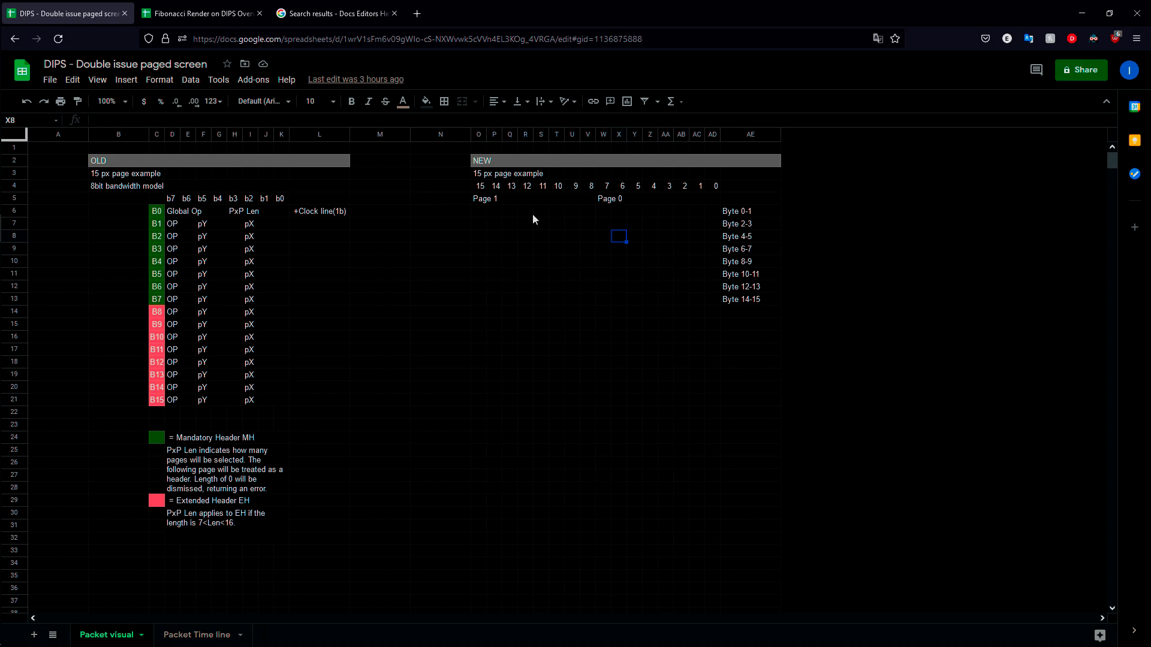
Step: Highlight scattered blocks in the empty area below the new layout to illustrate additional page positions
click(650, 350)
drag(619, 312, 697, 425)
drag(444, 325, 573, 408)
drag(516, 462, 594, 551)
drag(679, 484, 773, 540)
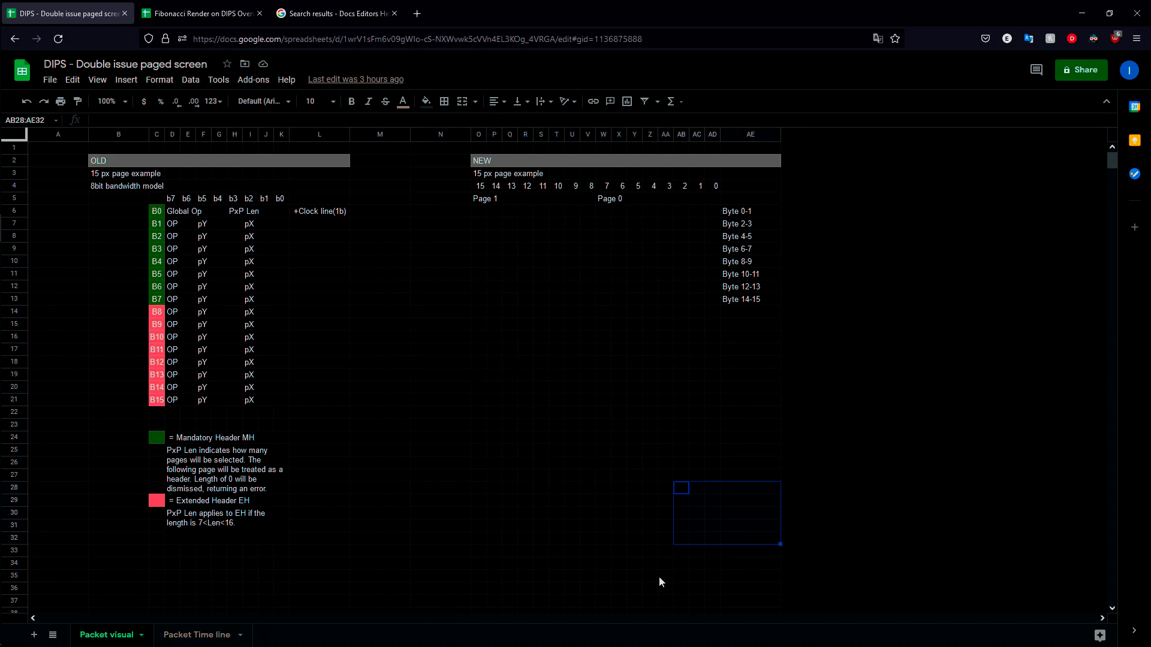
scroll(527, 487, down, 3)
drag(494, 437, 587, 525)
drag(650, 424, 755, 518)
scroll(548, 471, up, 3)
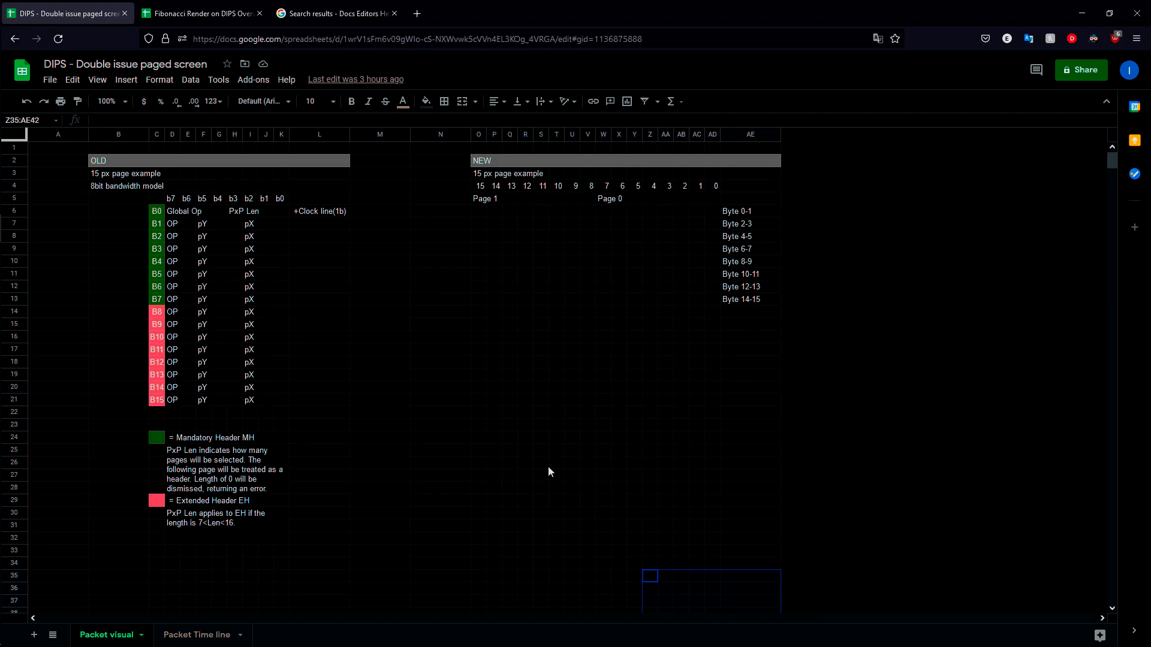
Step: Compare the two-page block O6:AD13 with further page-sized blocks below it, including O20:T25 and P28:U36
drag(481, 210, 712, 307)
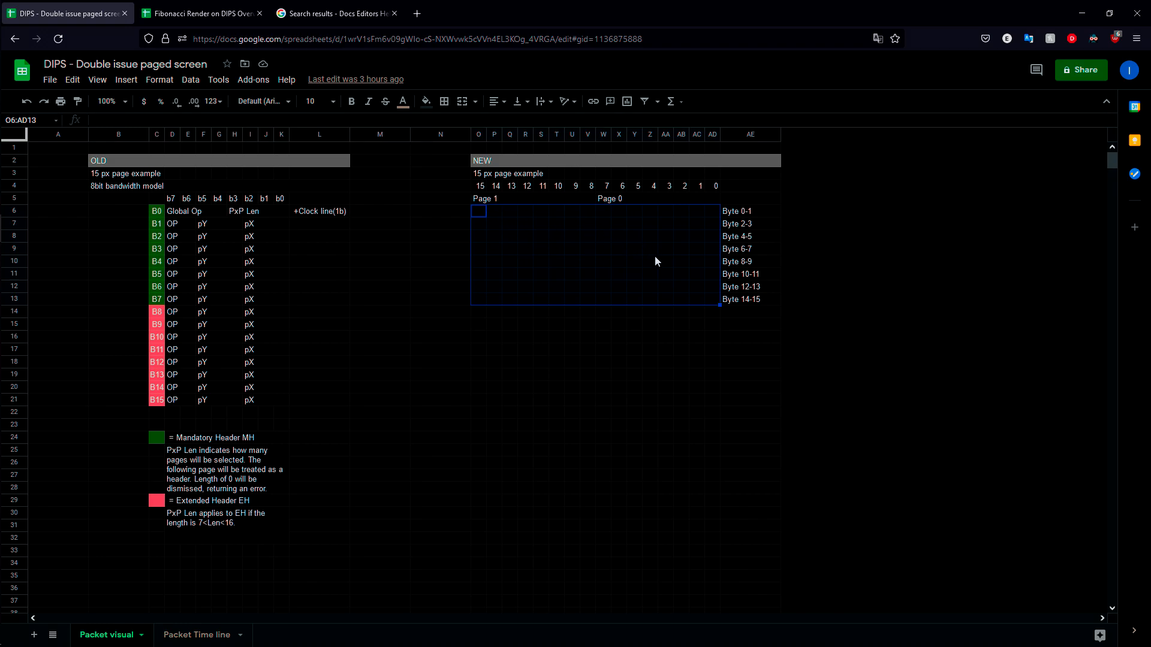
click(695, 323)
drag(604, 212, 711, 296)
drag(603, 313, 713, 388)
drag(479, 387, 562, 452)
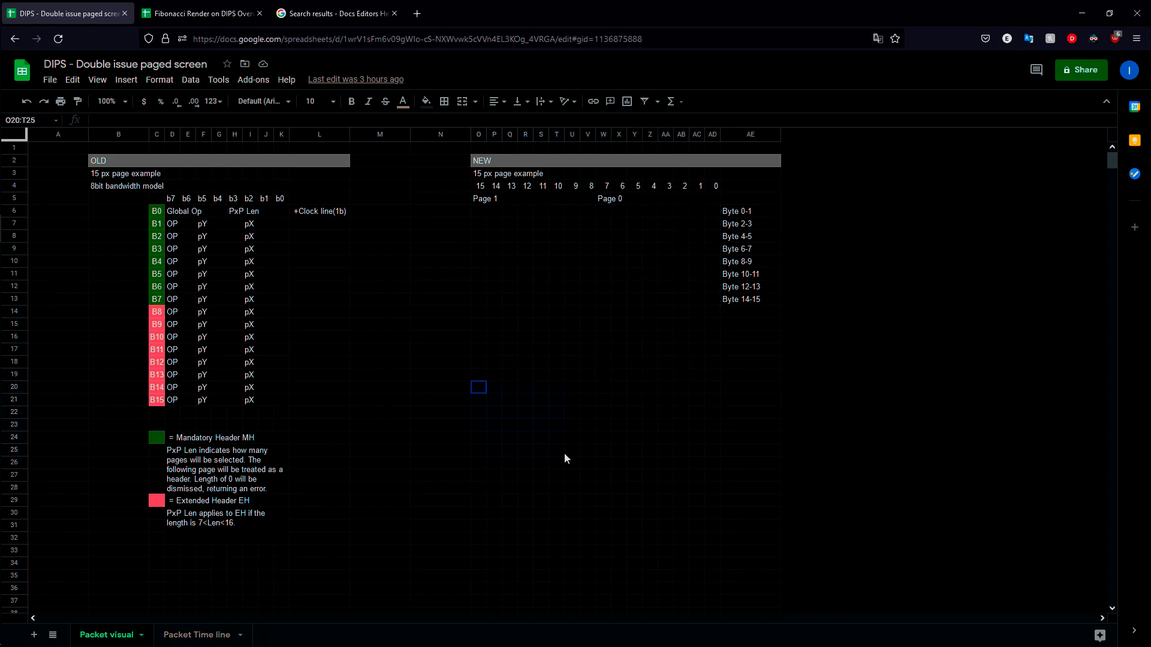
drag(632, 474, 743, 550)
drag(500, 494, 569, 589)
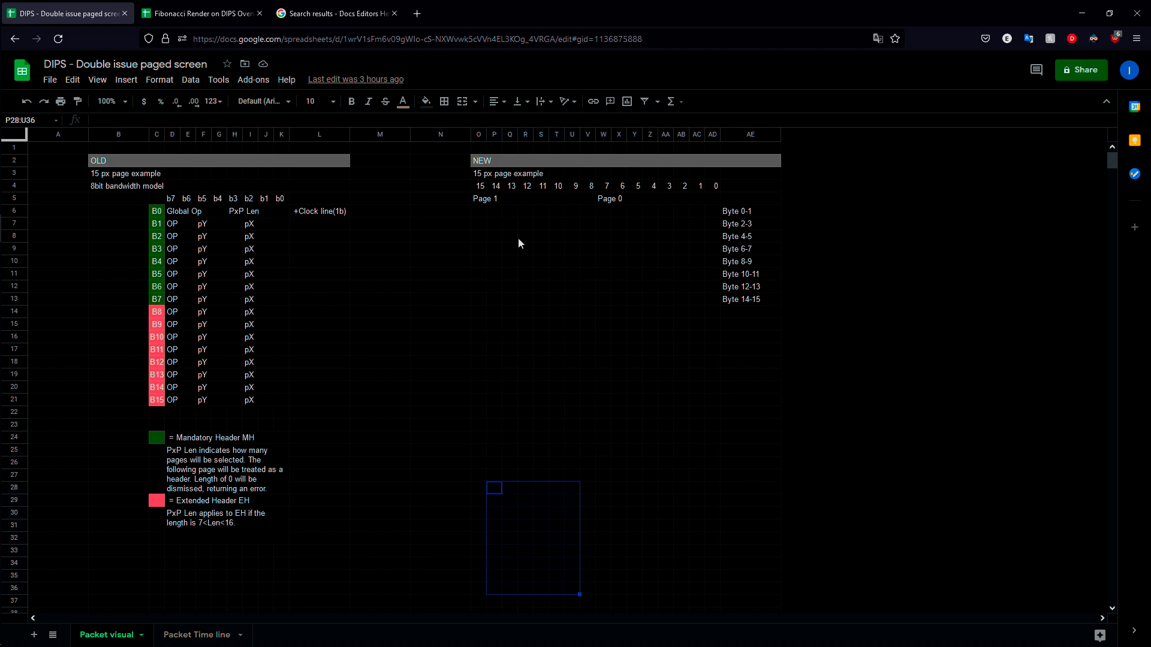
drag(467, 240, 530, 385)
drag(519, 248, 575, 235)
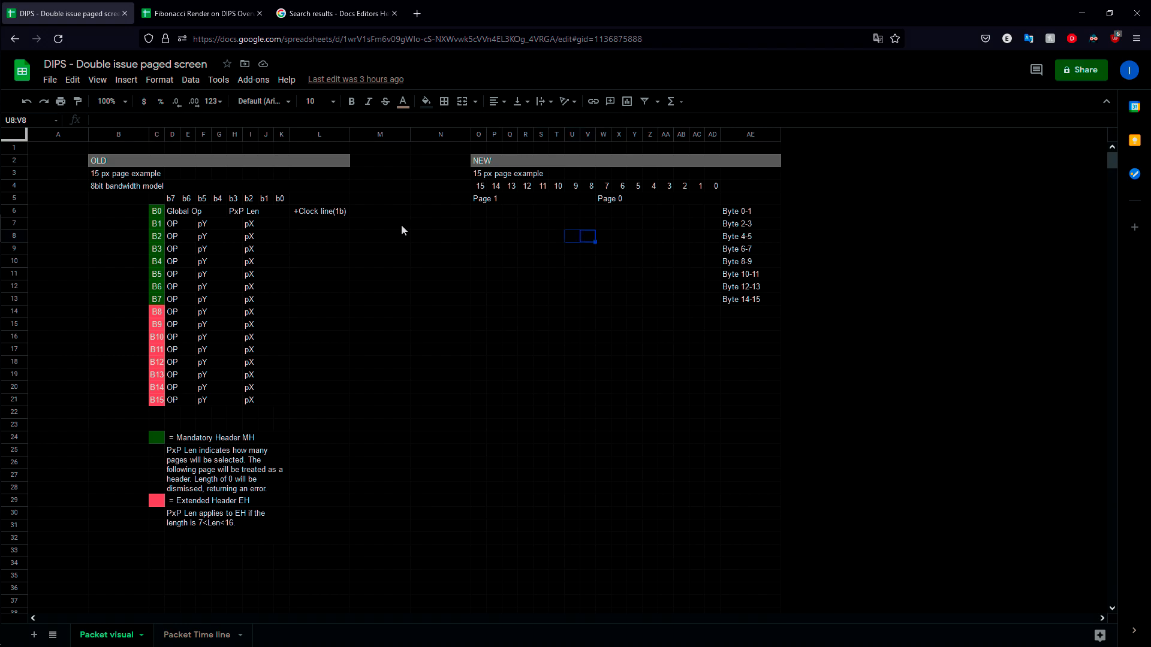
Step: Switch to the Fibonacci Render on DIPS Overview spreadsheet and examine its full binary display down to row 51
click(203, 13)
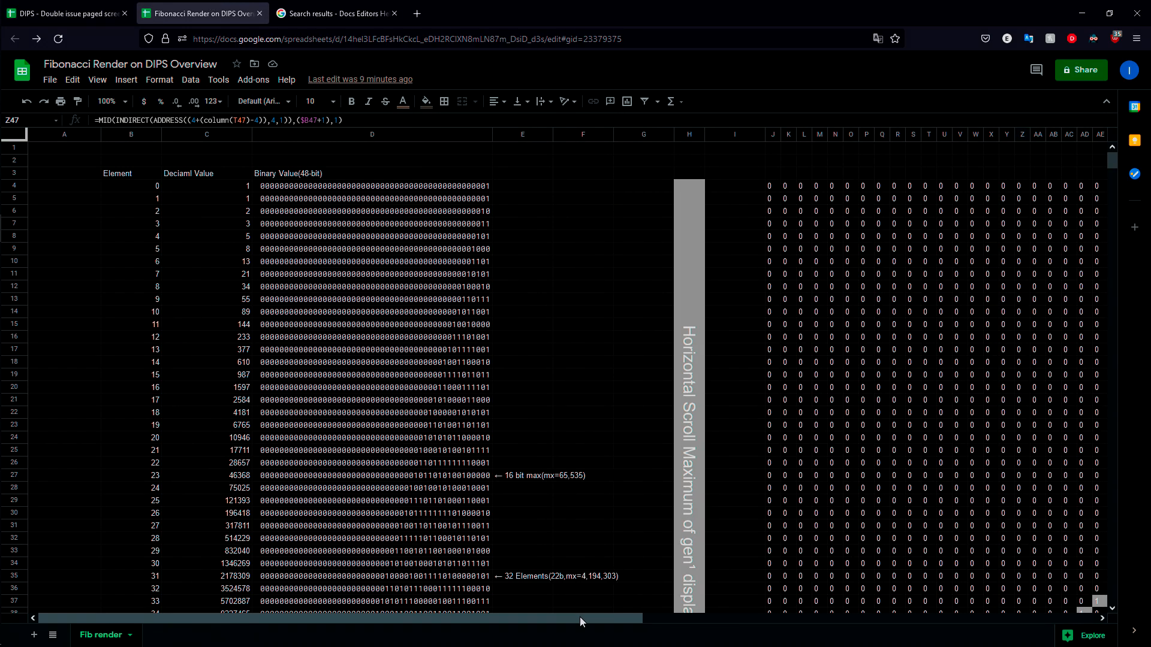
drag(580, 622, 839, 621)
scroll(800, 423, down, 10)
drag(677, 620, 736, 621)
scroll(860, 585, up, 10)
scroll(918, 459, down, 4)
drag(837, 615, 881, 621)
click(783, 571)
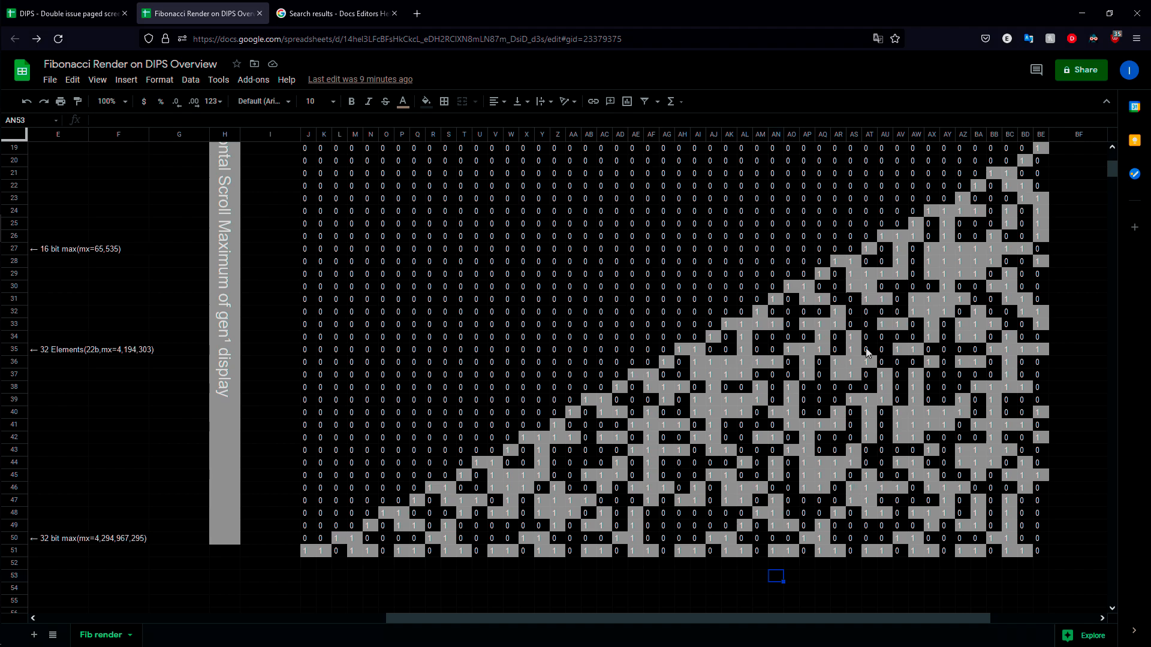
scroll(278, 359, up, 3)
scroll(411, 378, down, 3)
drag(639, 620, 826, 617)
scroll(853, 565, up, 3)
scroll(842, 569, down, 1)
scroll(872, 537, down, 2)
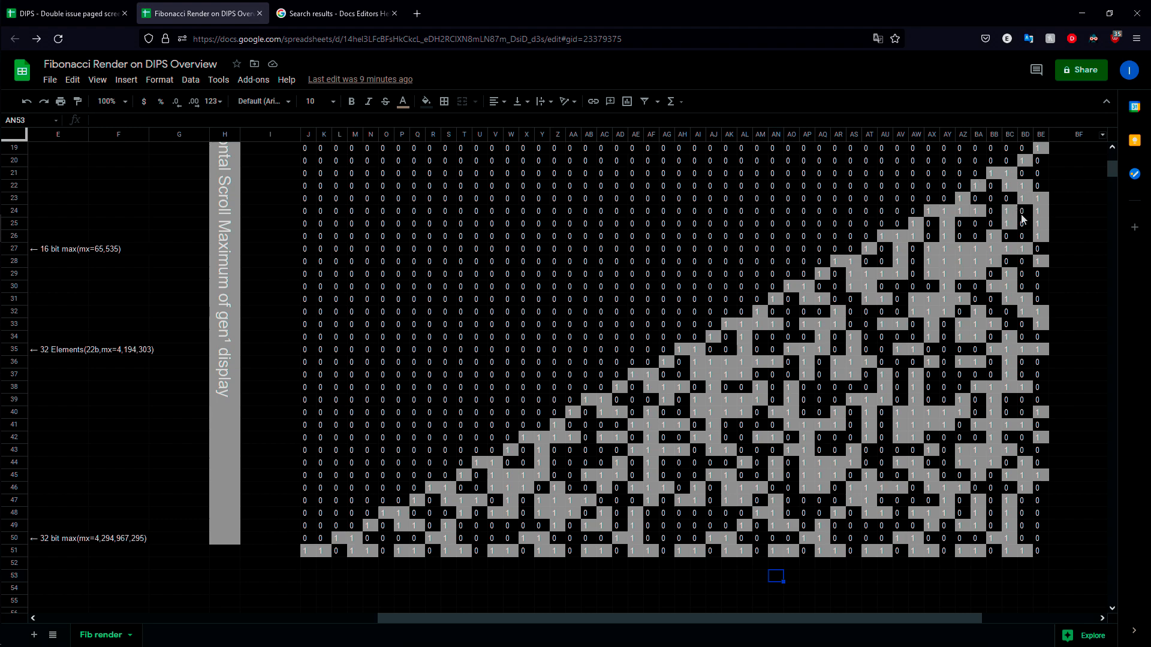
Step: Examine the display's edges by selecting cell J51, column ranges BE19:BE47 and BE23:BE26, and the block J37:Y51
mouse_move(14, 471)
click(308, 552)
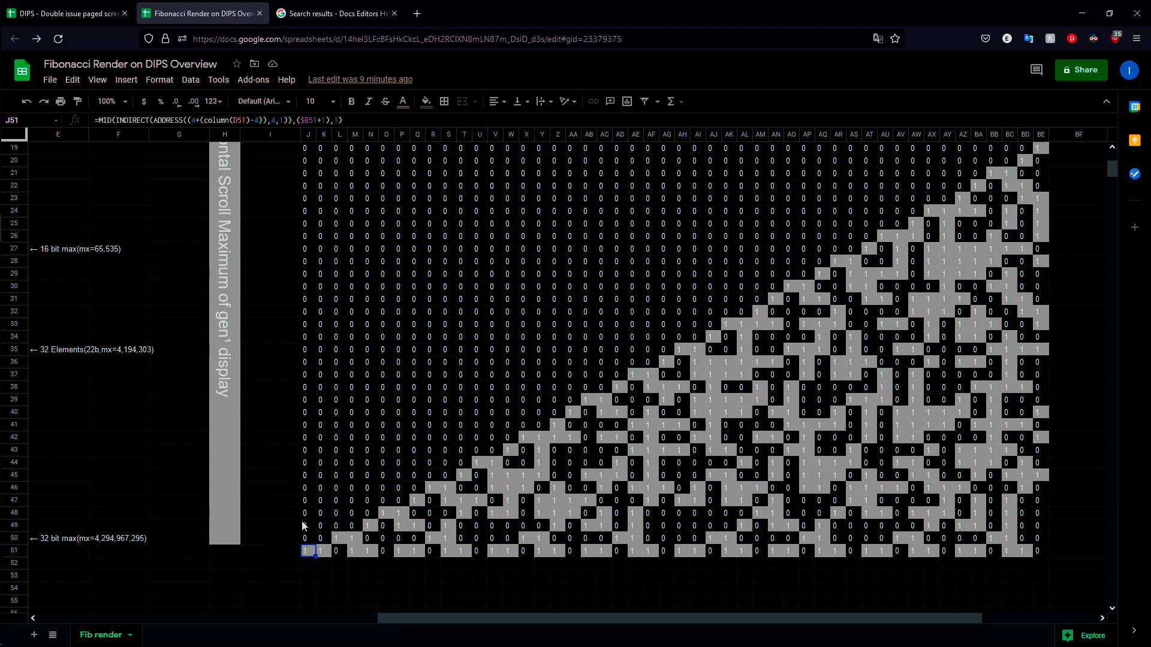
drag(1041, 148, 1040, 500)
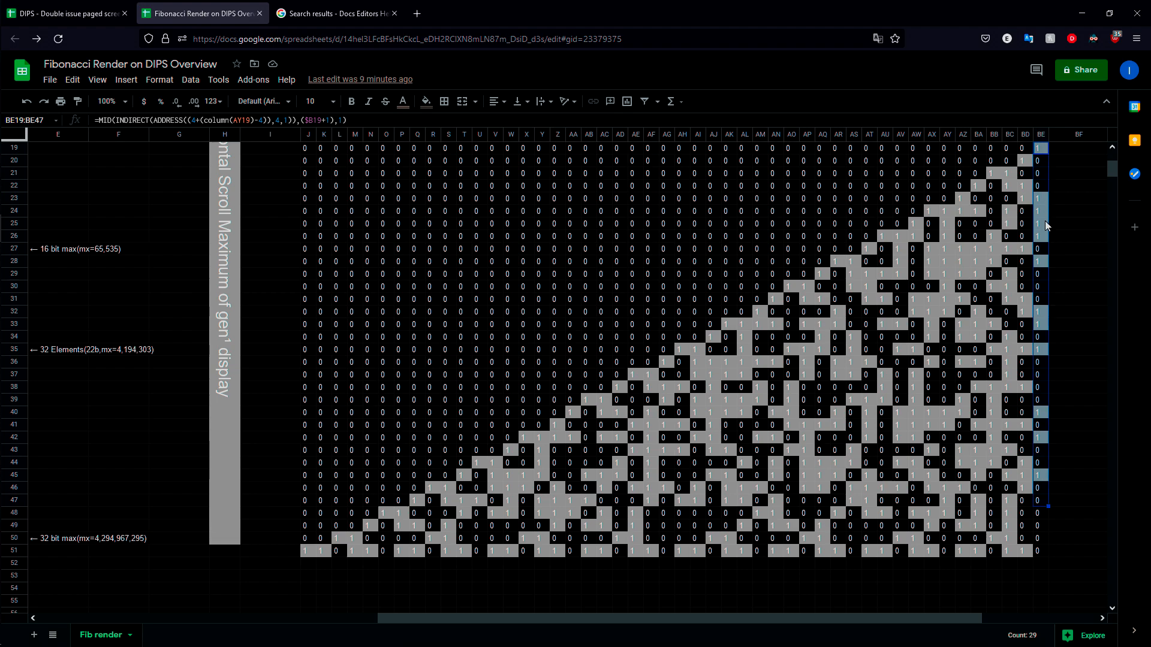
click(1038, 147)
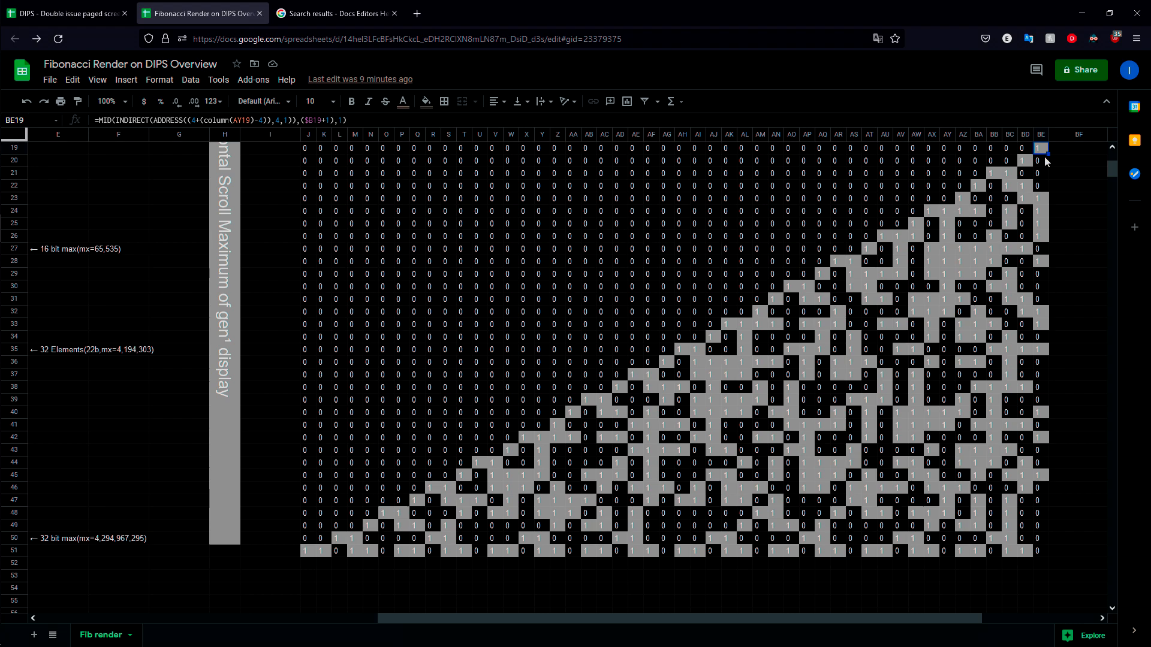
drag(1040, 236, 1040, 198)
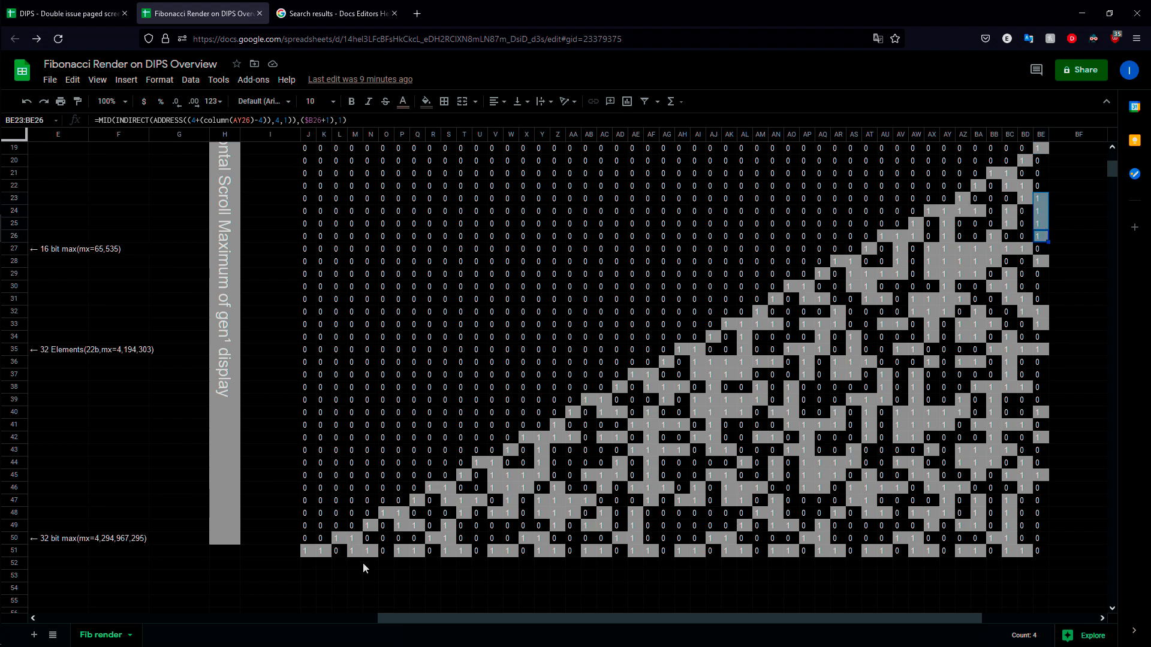
drag(311, 553, 541, 374)
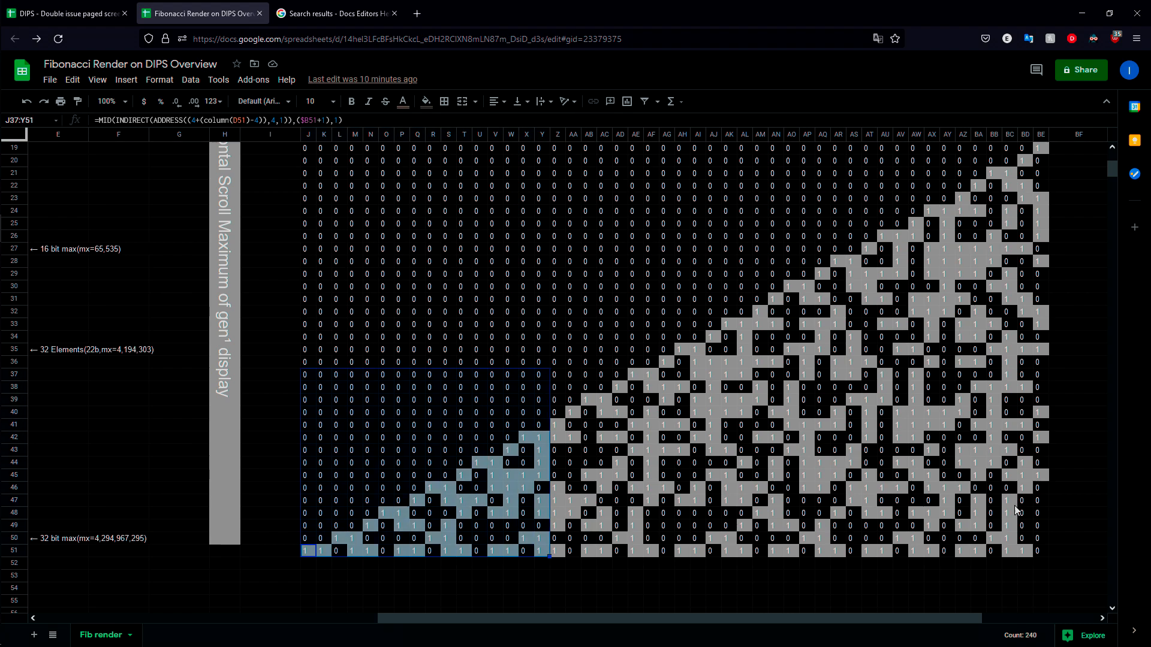
Step: Examine the empty area beneath the display from row 53 and highlight the lower corner block J41:U51
scroll(438, 375, down, 6)
click(376, 348)
drag(309, 349, 433, 413)
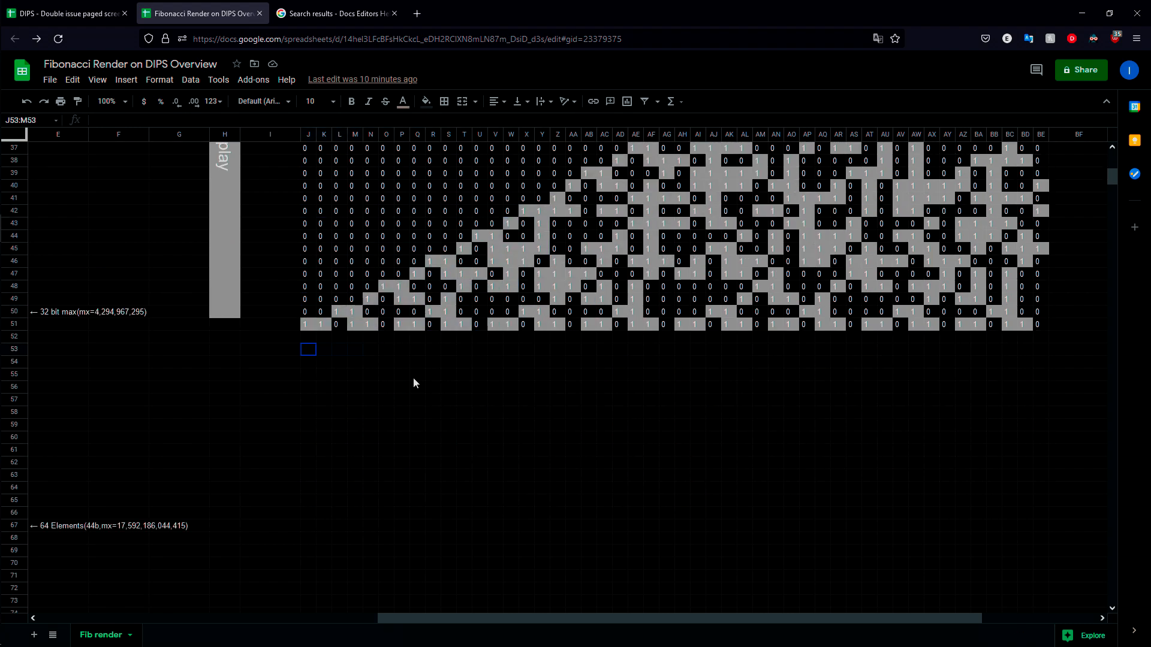
drag(311, 199, 480, 325)
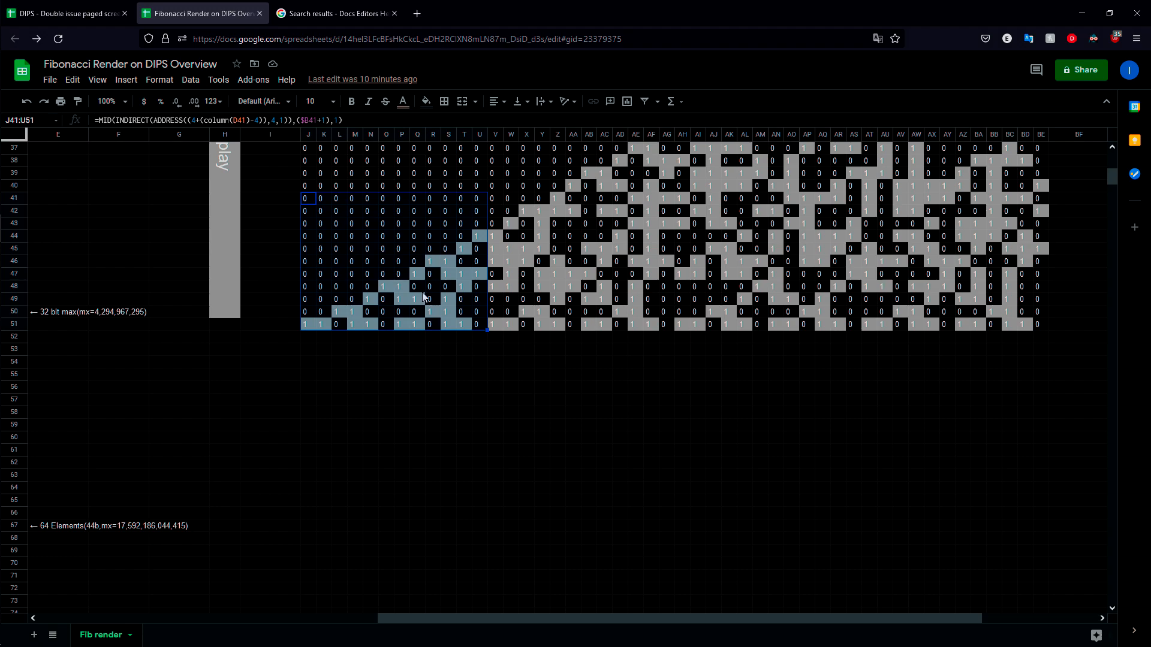
click(779, 440)
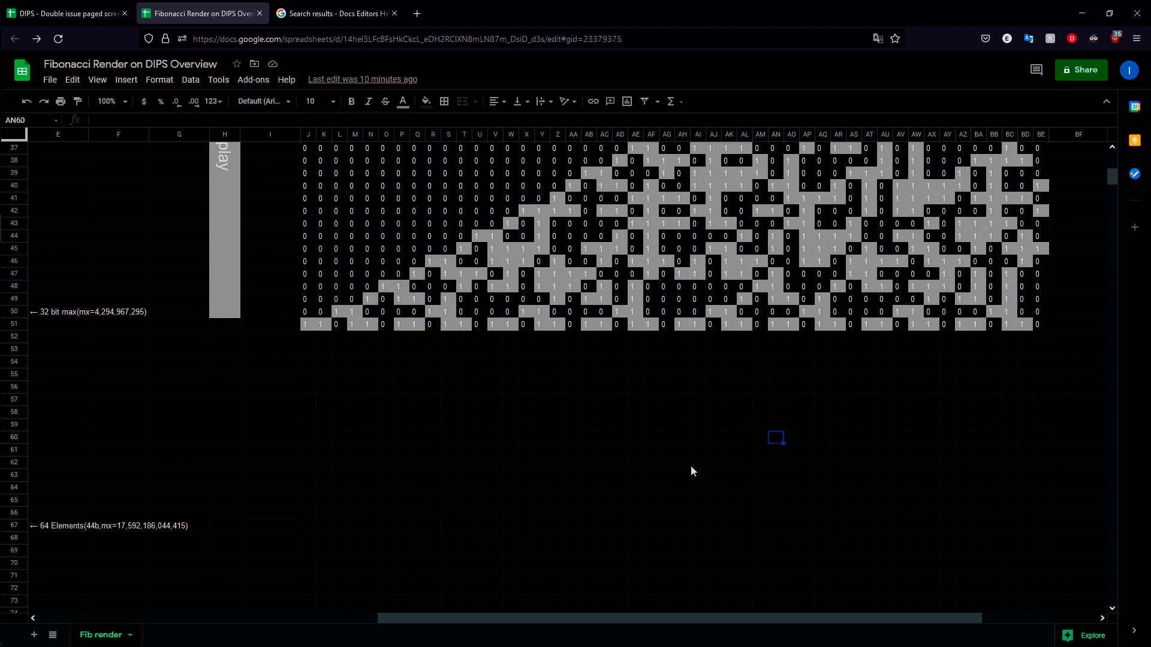
Step: Return to the beginning of the sheet to view the element, decimal and 48-bit binary value columns
scroll(690, 466, up, 5)
scroll(854, 400, down, 4)
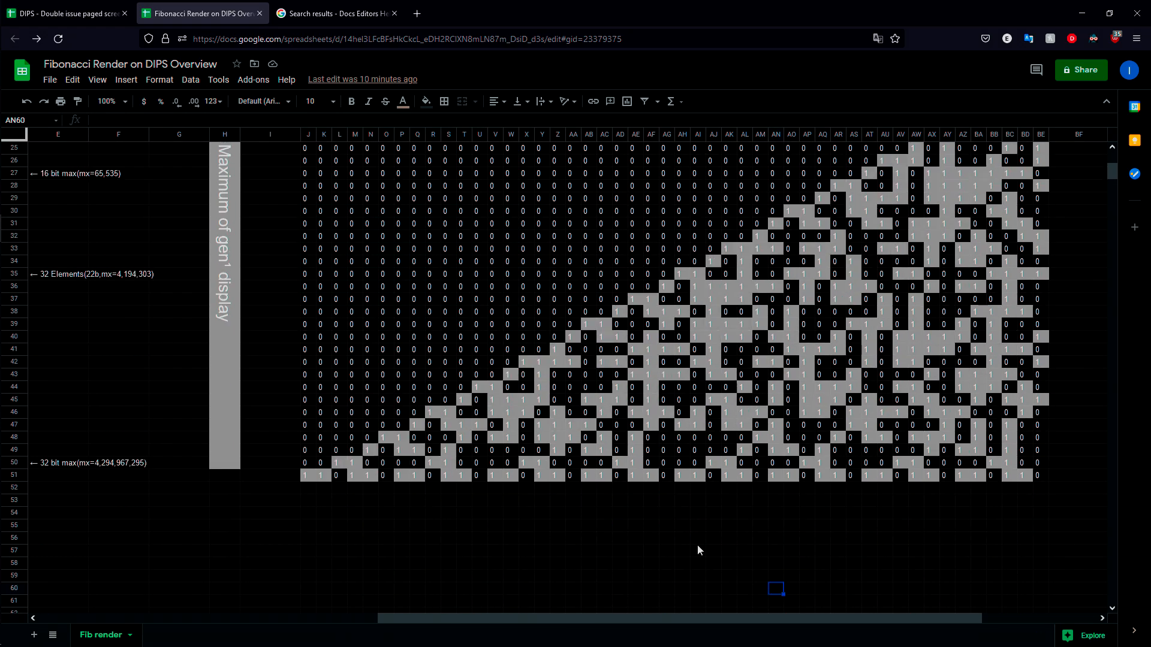
drag(642, 622, 303, 621)
scroll(341, 491, up, 5)
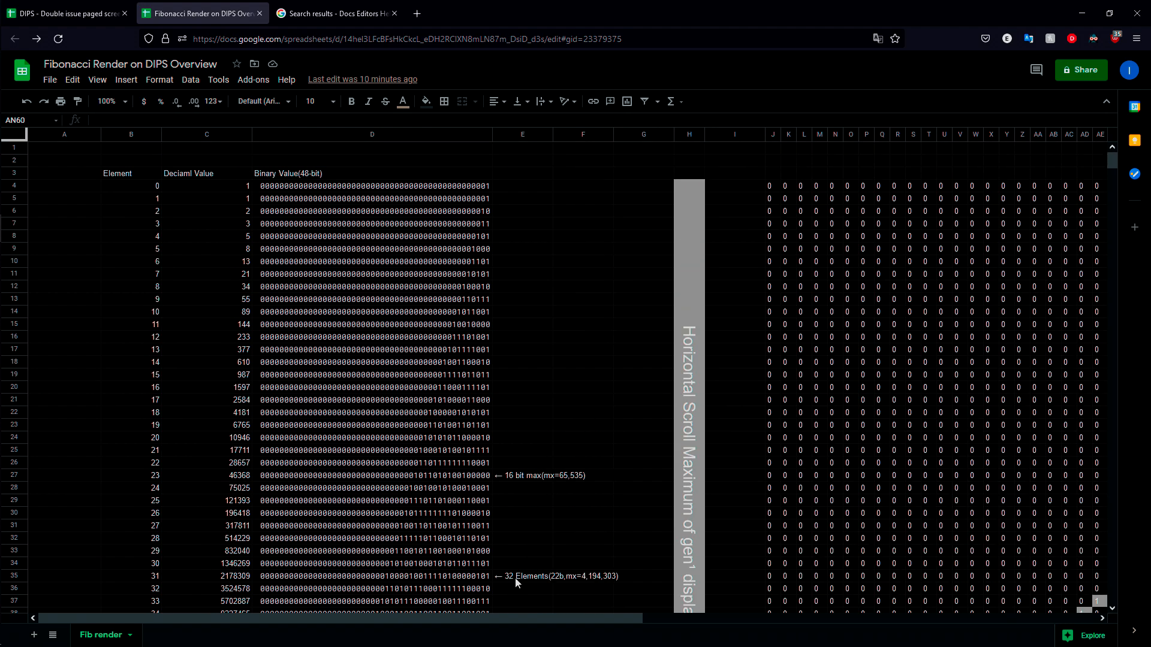
Step: Examine the MID/INDIRECT formula in the first display cell J4, highlighting it in full, and open the binary value in D4 for inspection
click(769, 186)
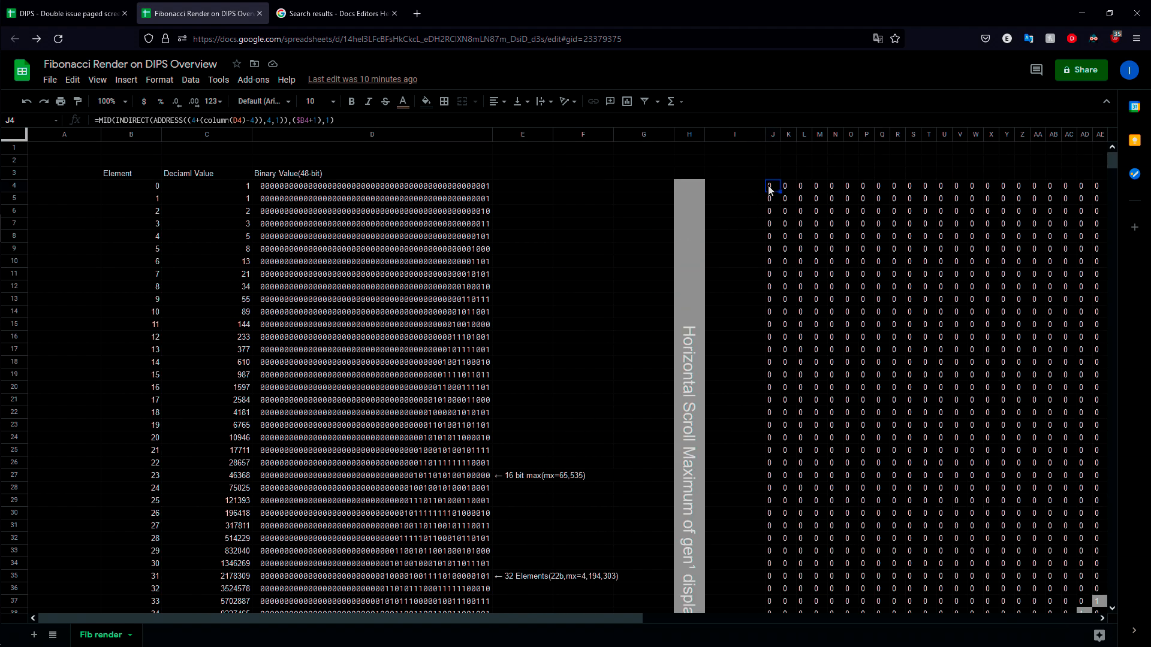
drag(96, 120, 335, 120)
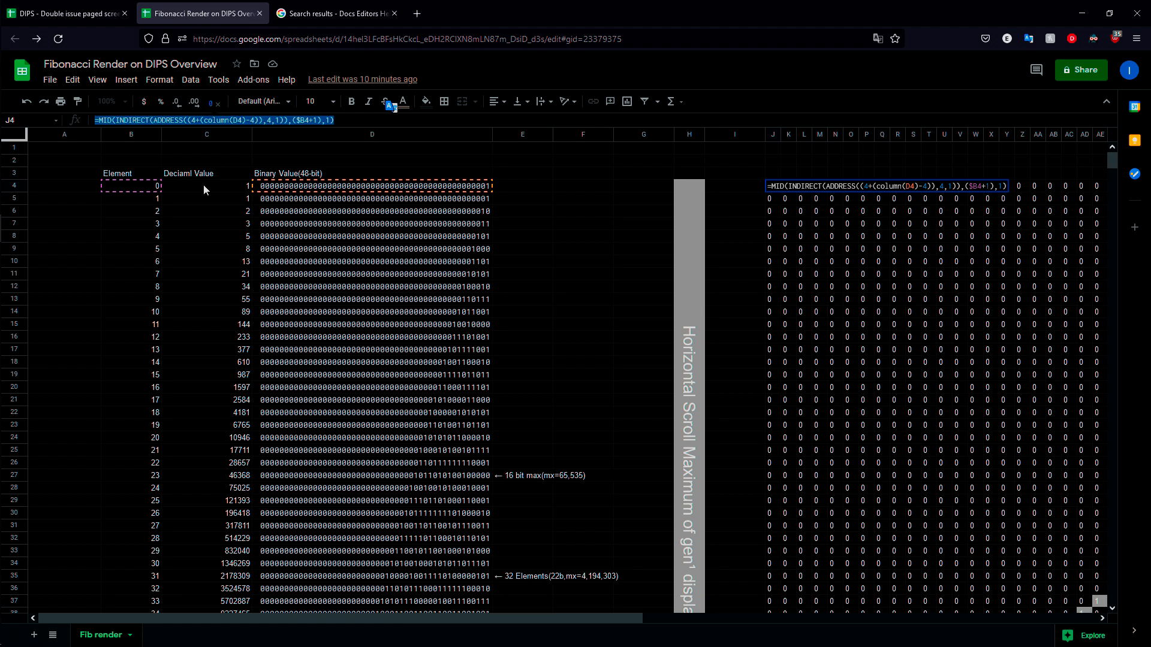
click(663, 327)
double_click(412, 188)
click(647, 236)
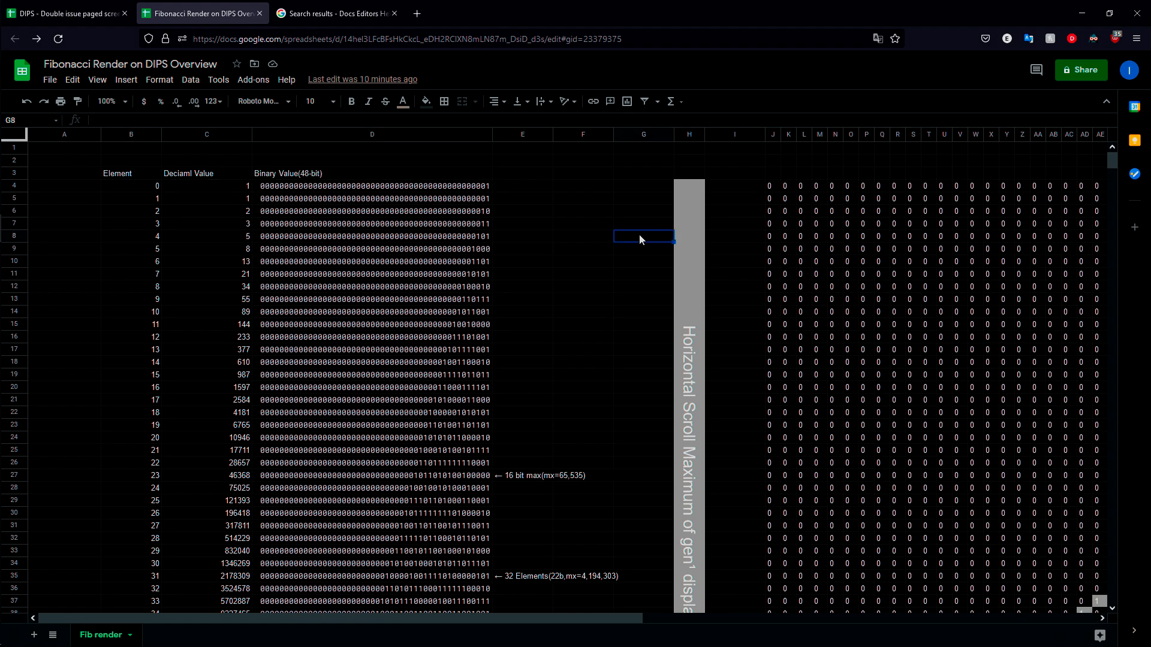
Step: Examine the formulas behind the element, decimal and binary columns in cells B5, C7 and D4, leaving them unedited
click(147, 186)
key(Down)
text(=B4+1)
double_click(231, 226)
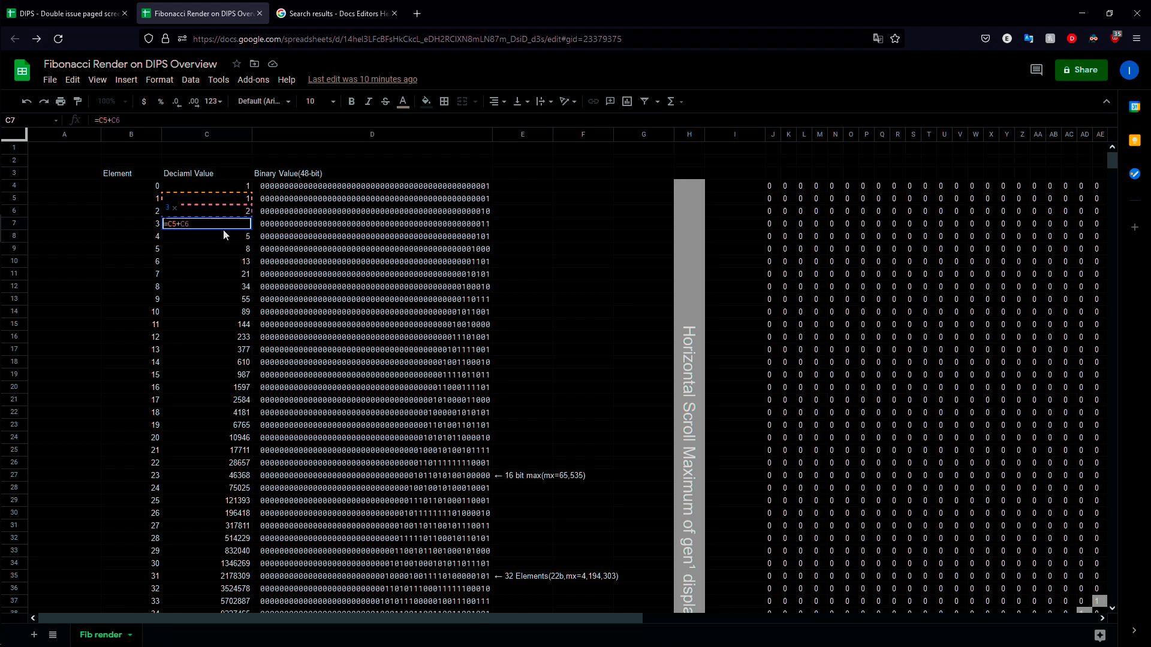
double_click(339, 188)
key(Escape)
Step: Select display cell J4 to view its formula again, check the DIPS page layout spreadsheet and return to the Fibonacci sheet
click(773, 188)
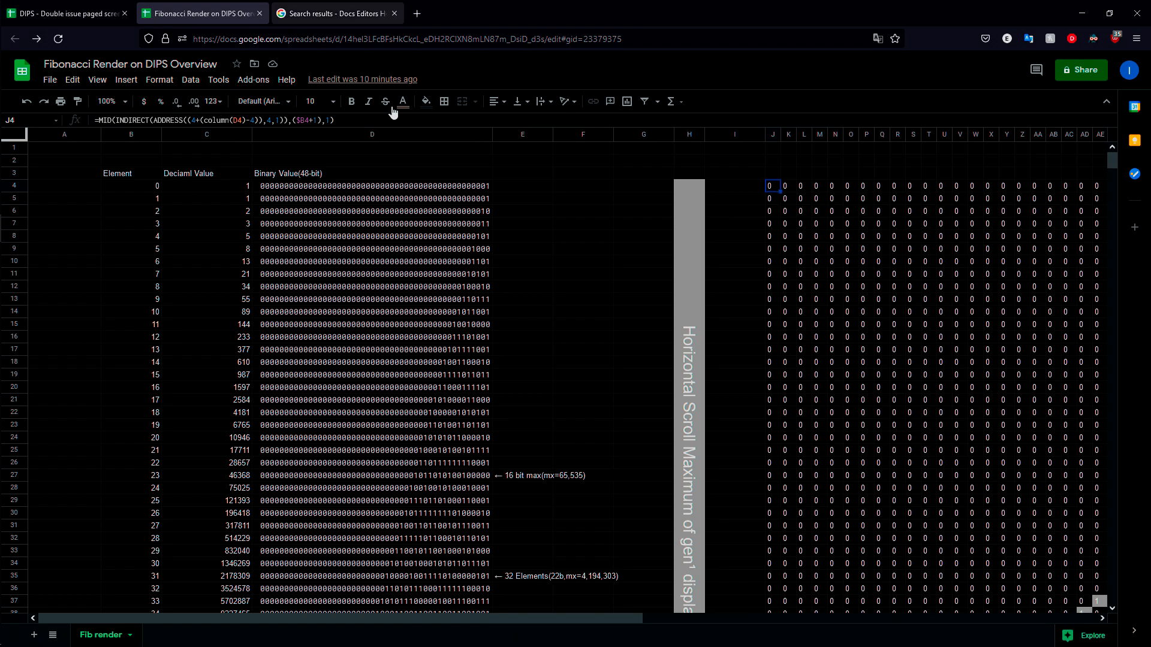
click(66, 13)
click(201, 13)
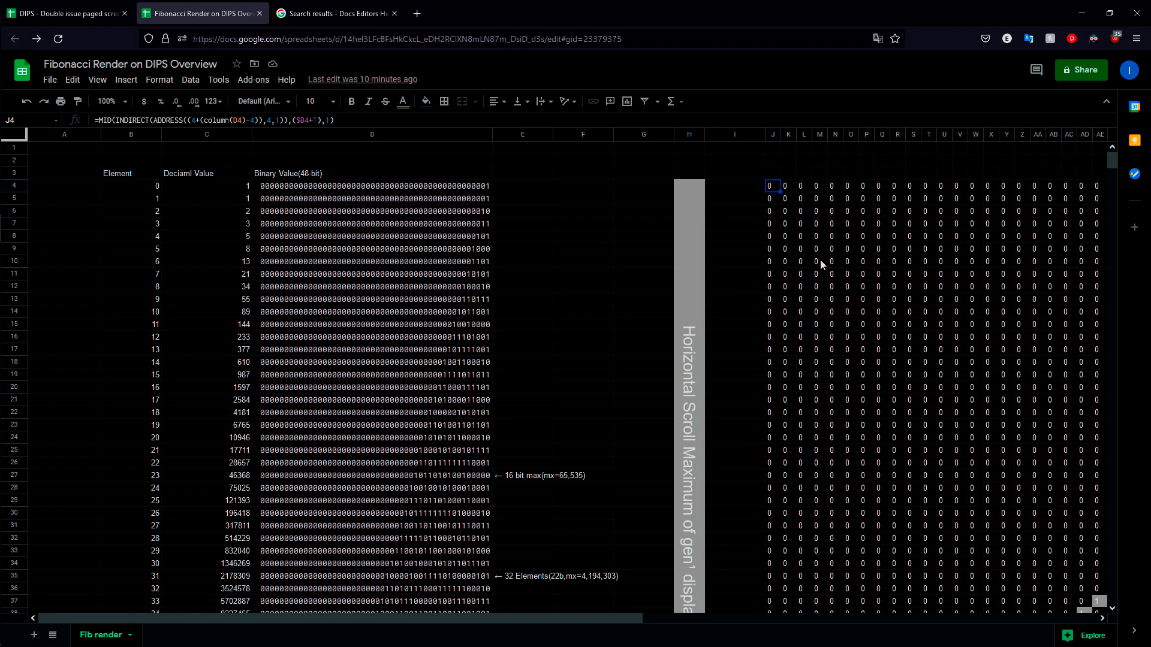
Step: Examine the complete Fibonacci binary display from column J to BE, including its lower rows and the horizontal scroll maximum marker
drag(587, 620, 647, 618)
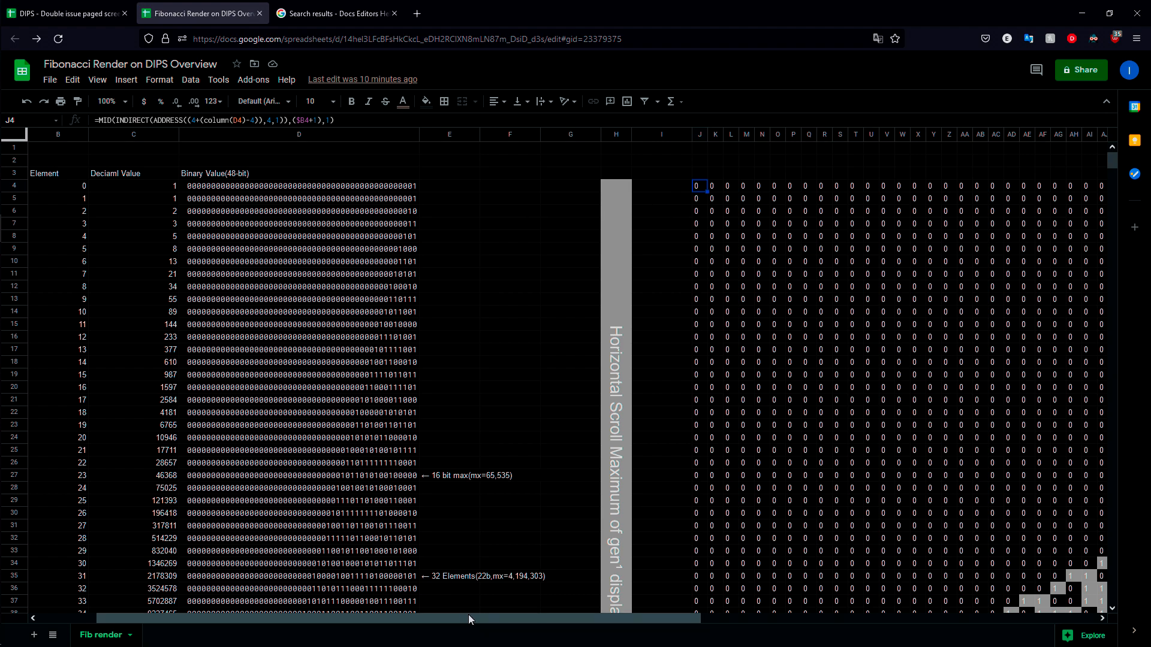
drag(470, 619, 334, 619)
drag(625, 621, 655, 621)
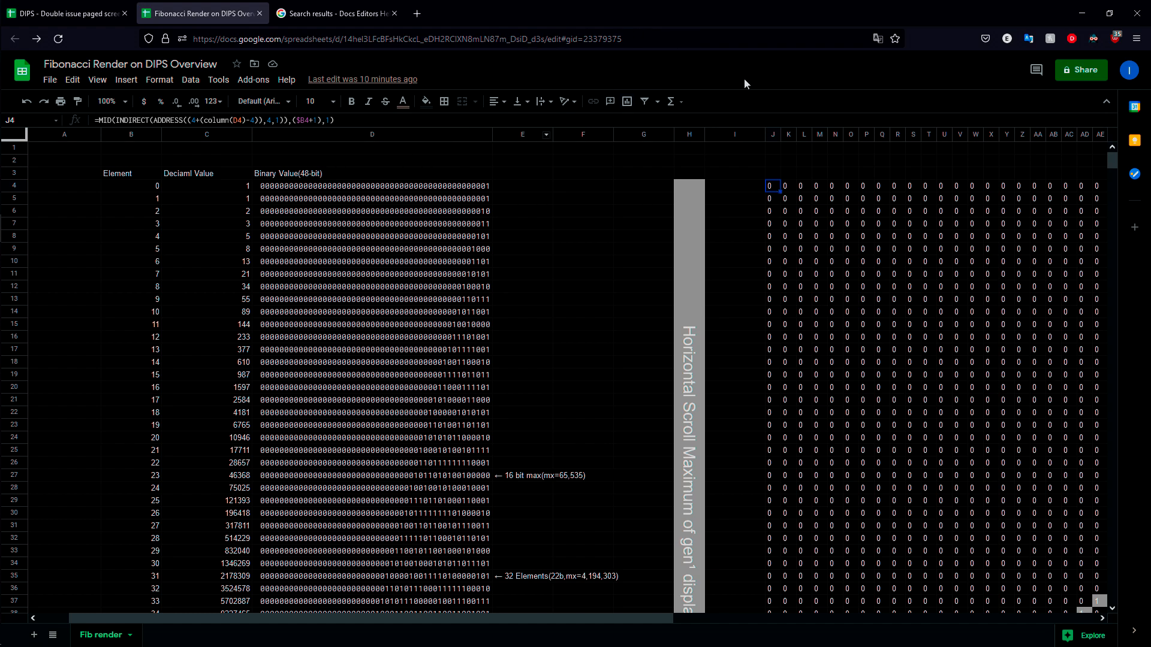
drag(643, 621, 1006, 612)
scroll(779, 588, down, 8)
scroll(875, 510, up, 6)
scroll(886, 445, up, 4)
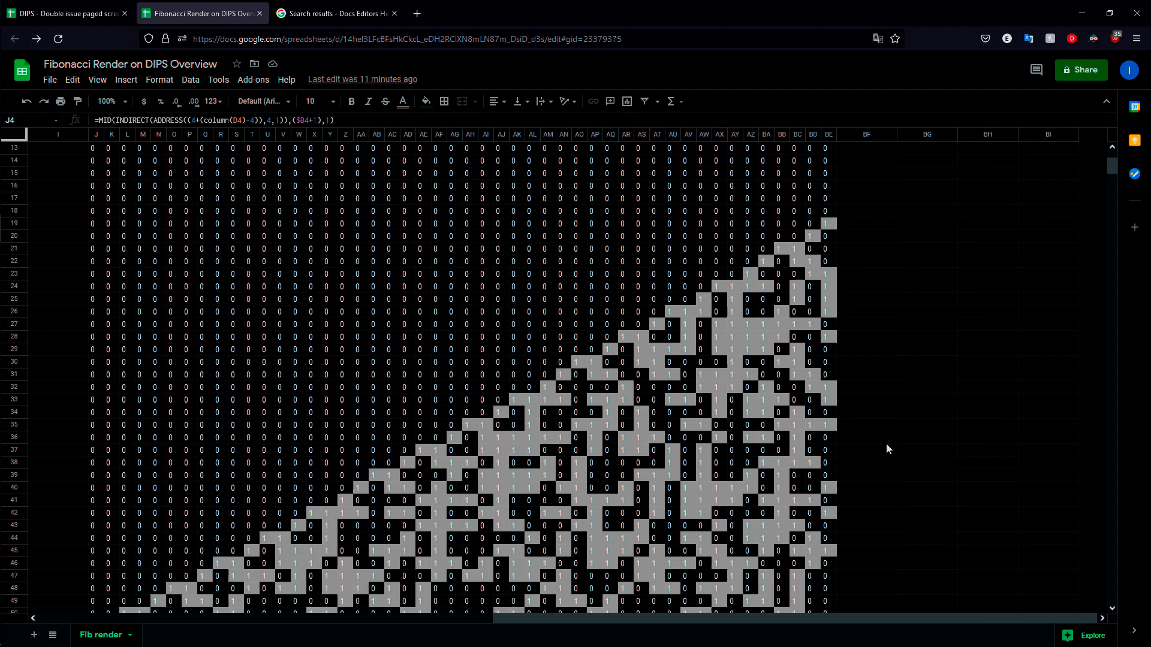
drag(862, 619, 776, 616)
scroll(830, 471, down, 4)
mouse_move(12, 311)
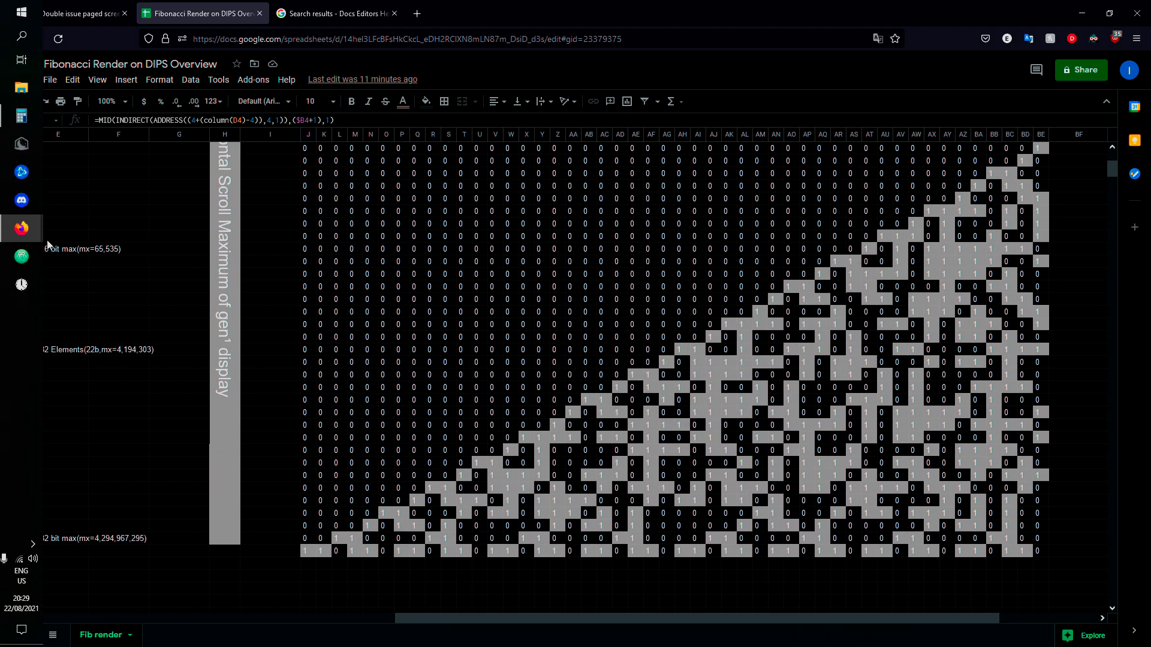